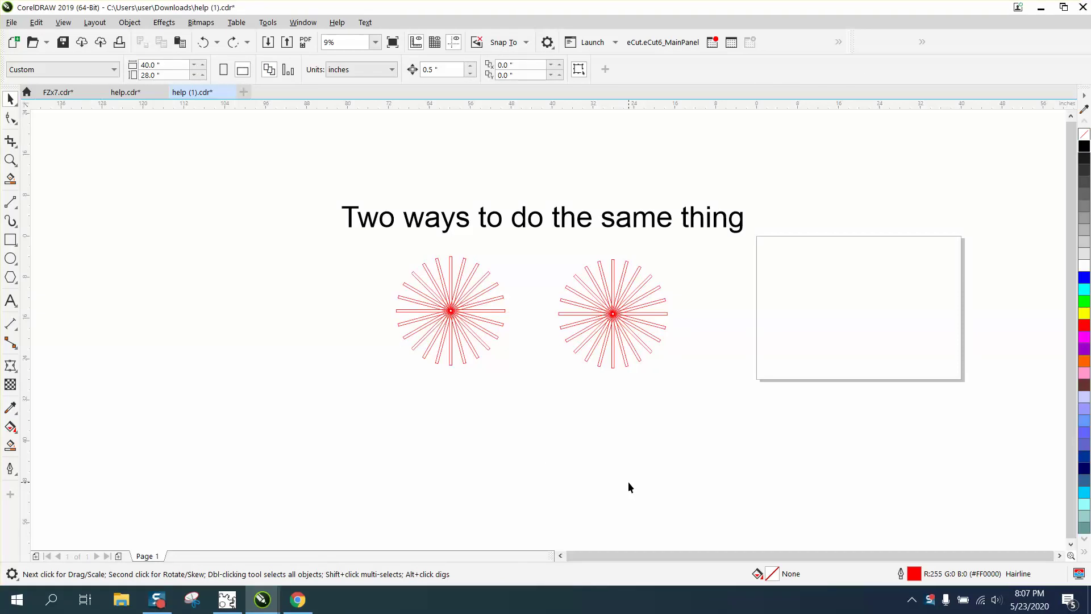
Zoom in on the heading and starbursts and marquee-select the left starburst's bars.
click(11, 161)
mouse_move(337, 189)
mouse_down()
mouse_move(646, 350)
mouse_move(835, 388)
mouse_up()
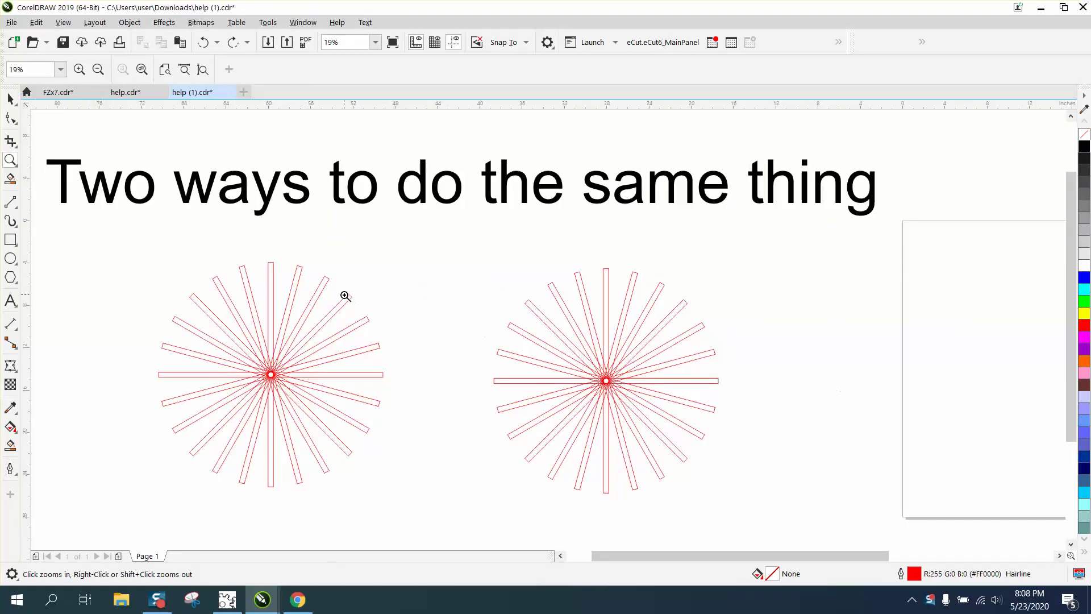
click(12, 100)
mouse_move(102, 229)
mouse_down()
mouse_move(197, 370)
mouse_move(448, 510)
mouse_up()
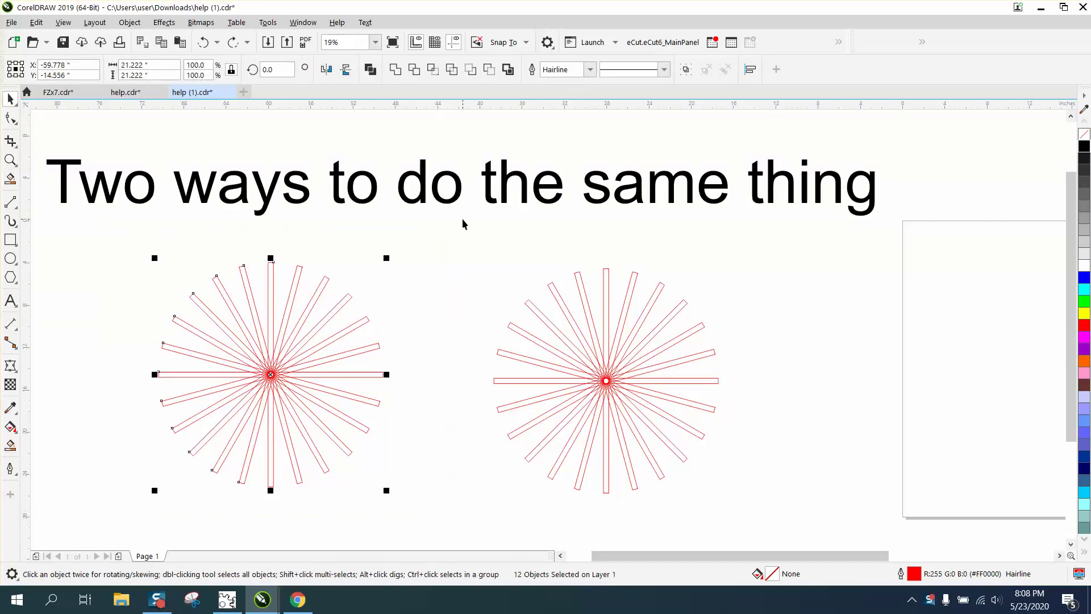
scroll(616, 221, down, 1)
scroll(597, 219, down, 1)
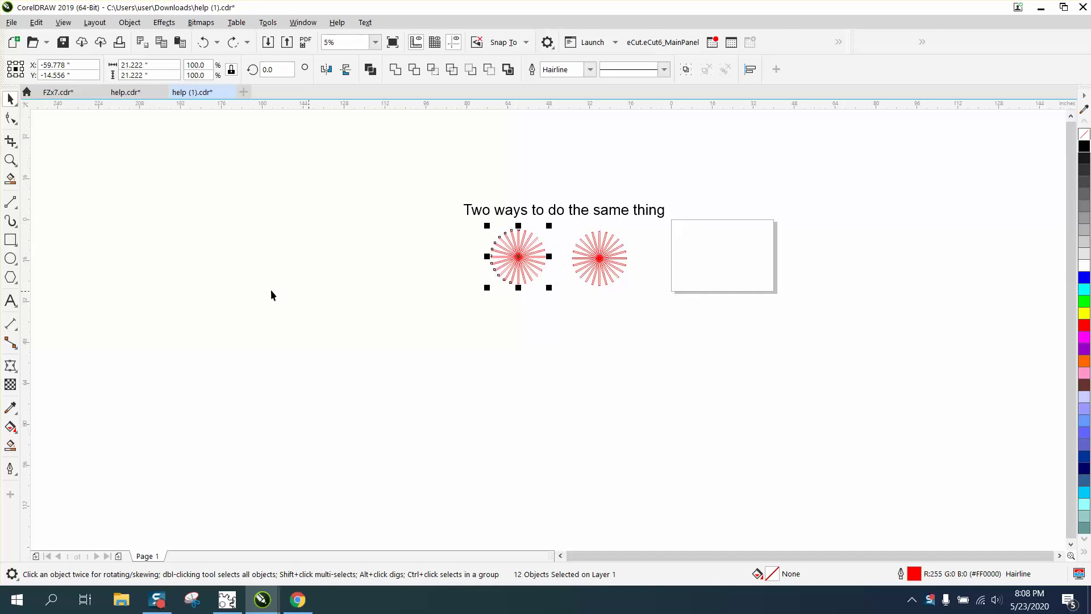
Combine all bars of the left starburst into one curve with Combine (Ctrl+L).
click(10, 161)
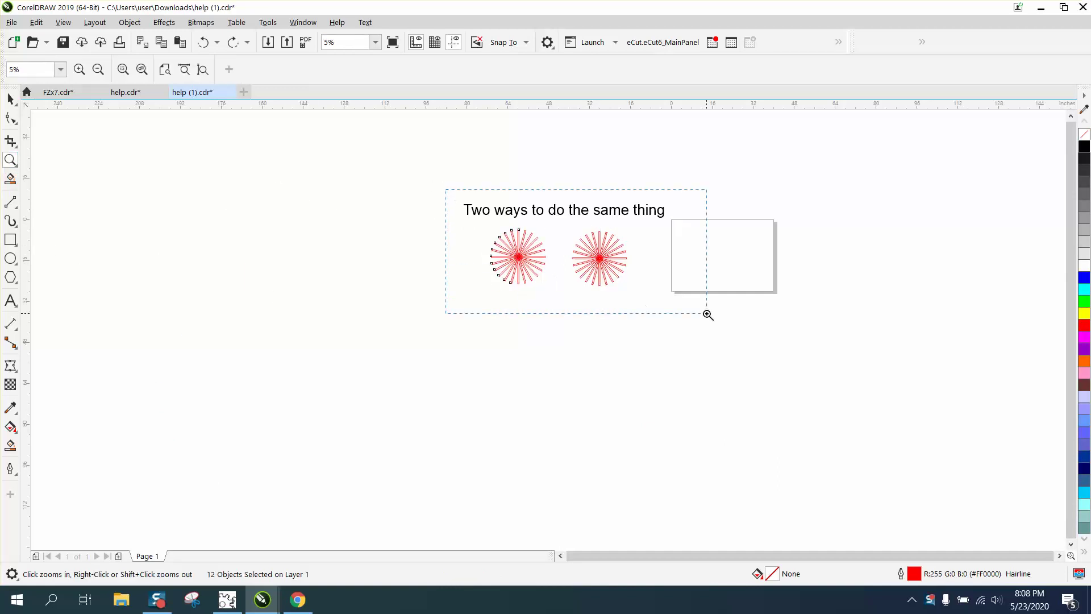
drag(449, 193, 708, 314)
click(10, 100)
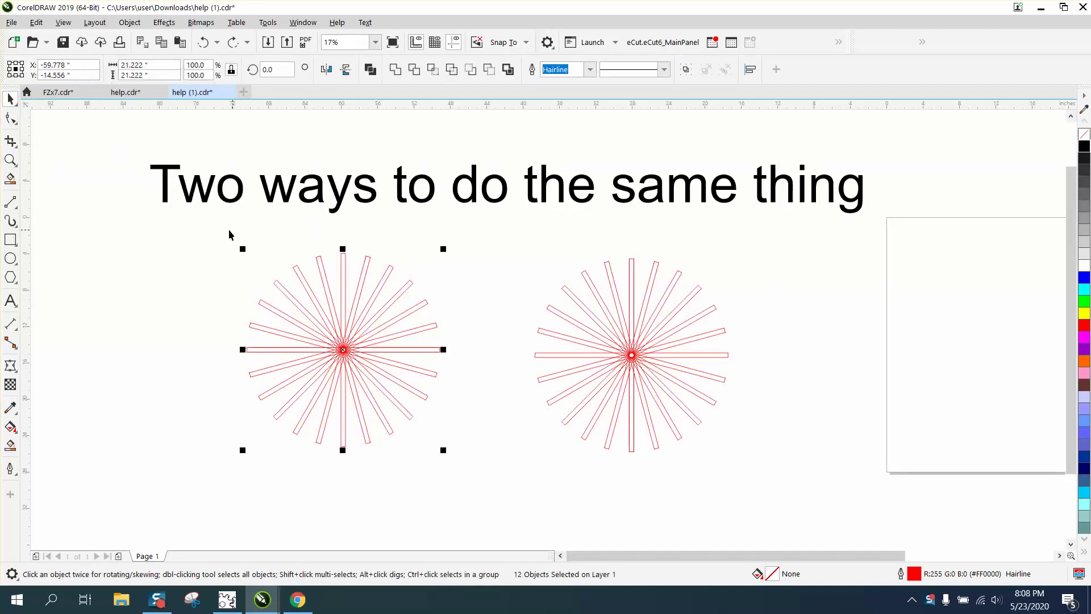
mouse_move(225, 237)
mouse_down()
mouse_move(340, 403)
mouse_move(453, 461)
mouse_up()
click(395, 70)
click(413, 290)
drag(413, 291, 410, 289)
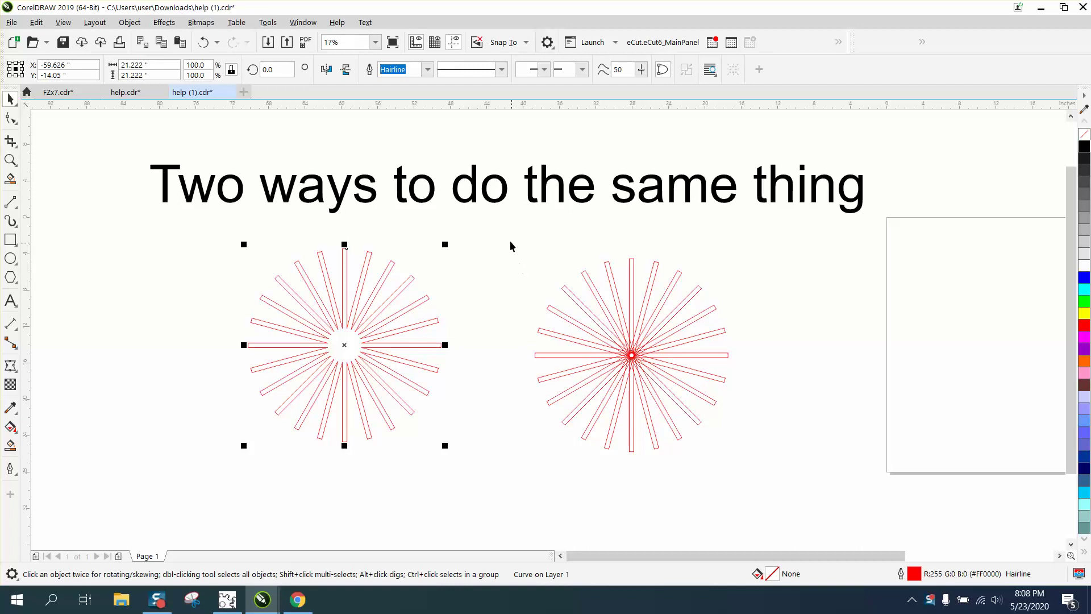
Marquee-select every bar of the right starburst.
drag(510, 231, 769, 483)
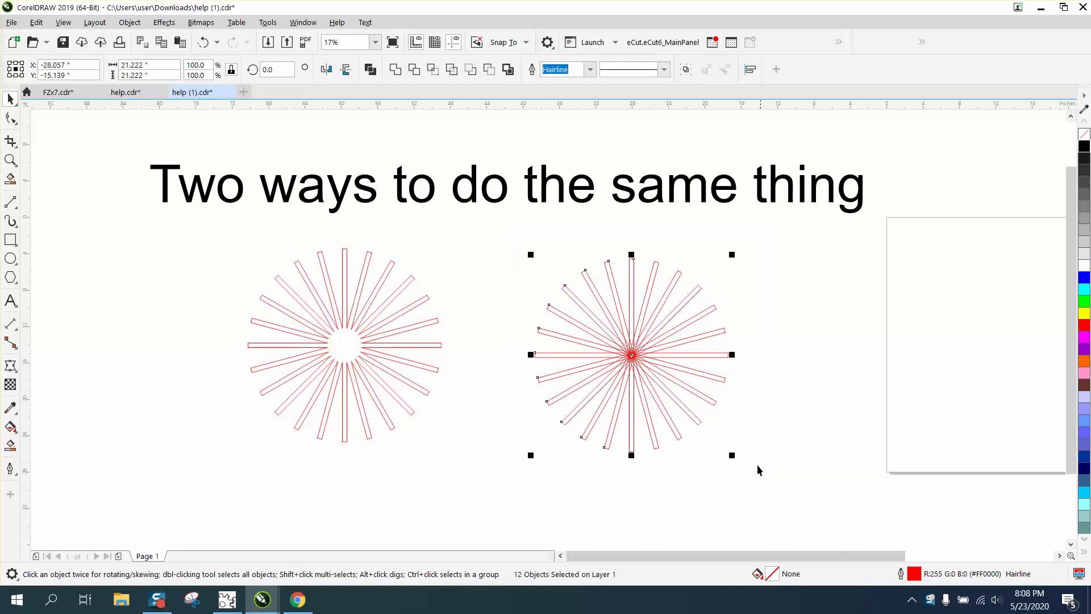
Create a Boundary outline of the right starburst and place it to the right of the originals.
click(510, 69)
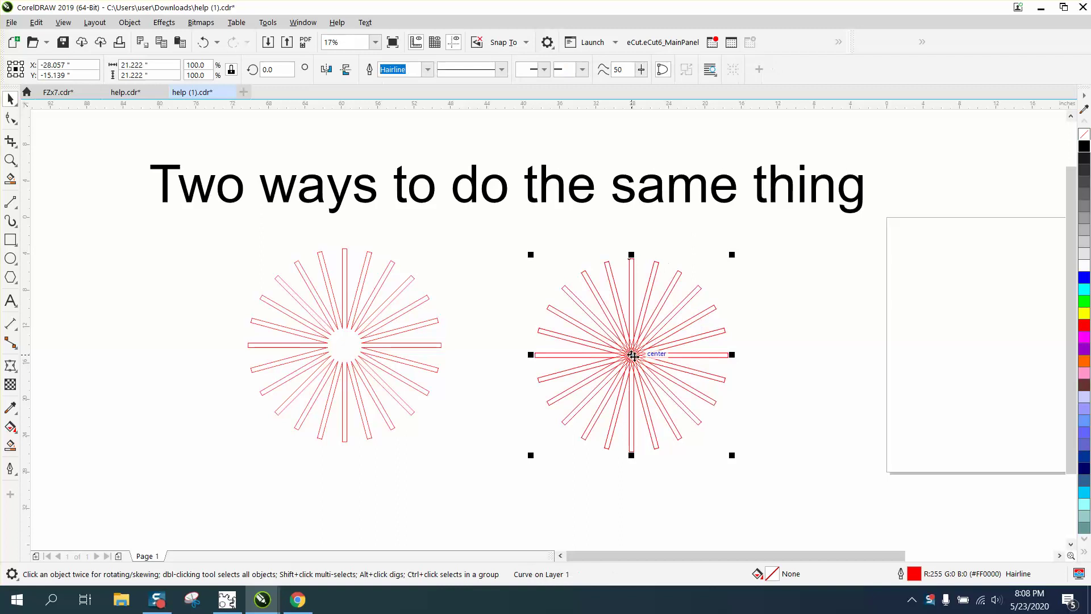
mouse_move(631, 354)
mouse_down()
mouse_move(864, 362)
mouse_move(150, 333)
mouse_up()
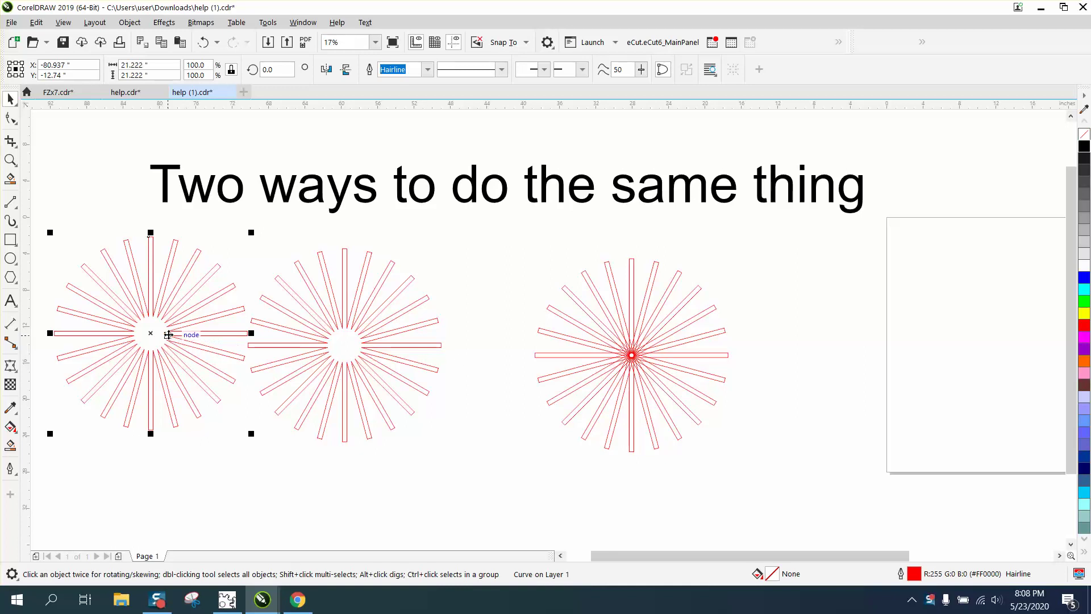
drag(151, 333, 878, 349)
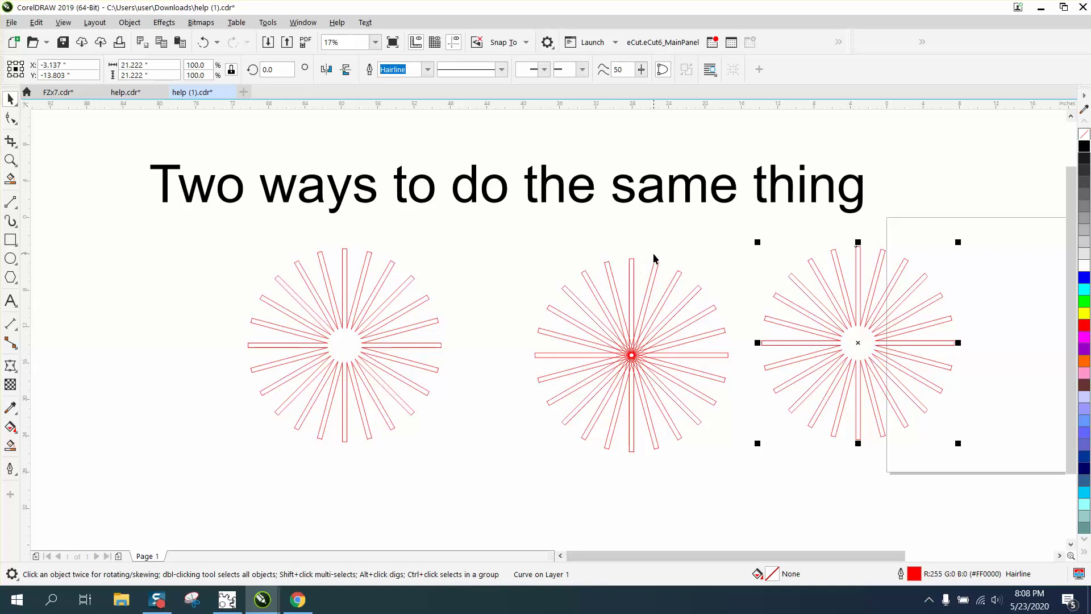
drag(510, 239, 746, 463)
Delete the middle starburst and draw a tall thin rectangle in its place.
key(Delete)
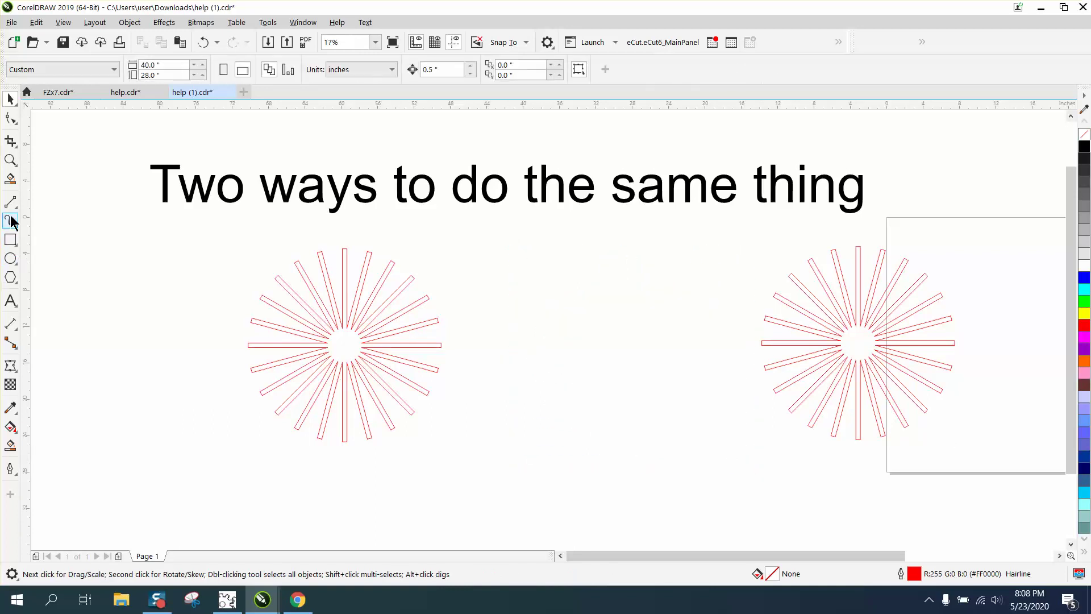
click(11, 242)
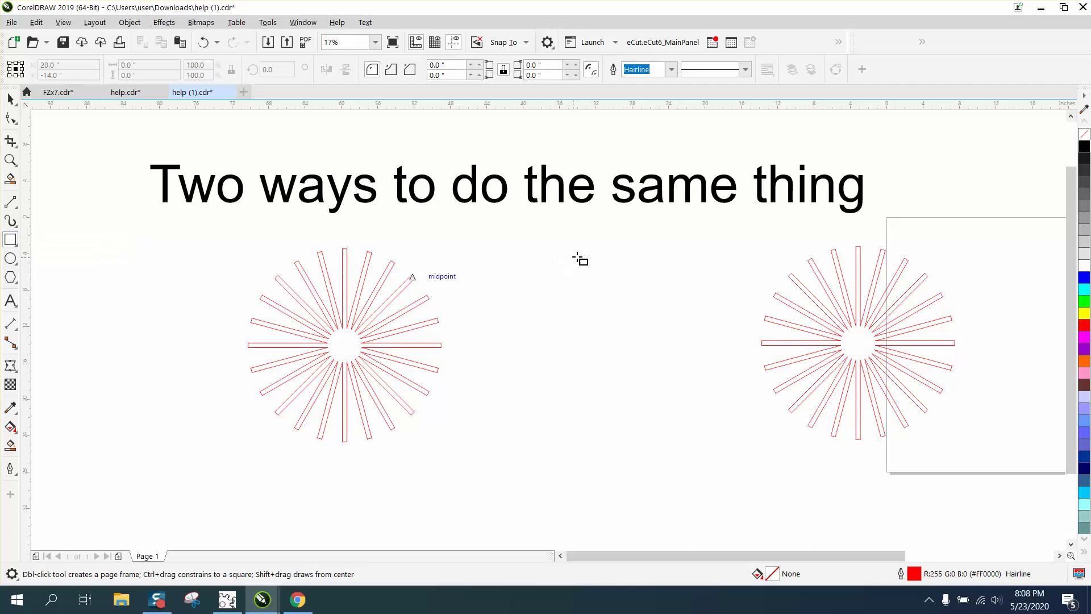
drag(580, 254, 587, 431)
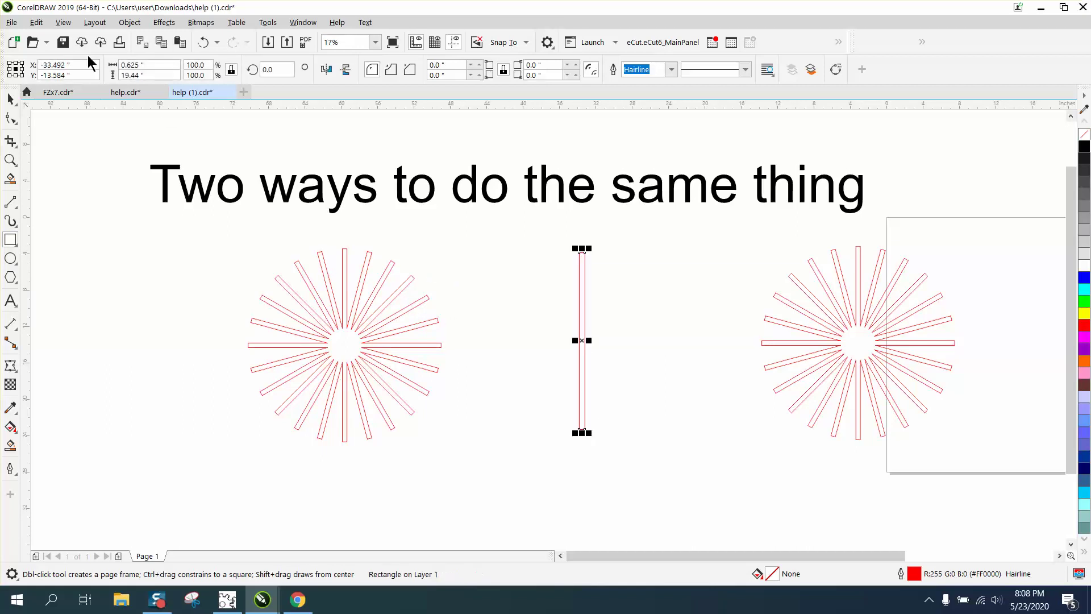
Clone the thin bar via Edit > Clone and rotate the clone by 15°.
click(35, 22)
mouse_move(60, 228)
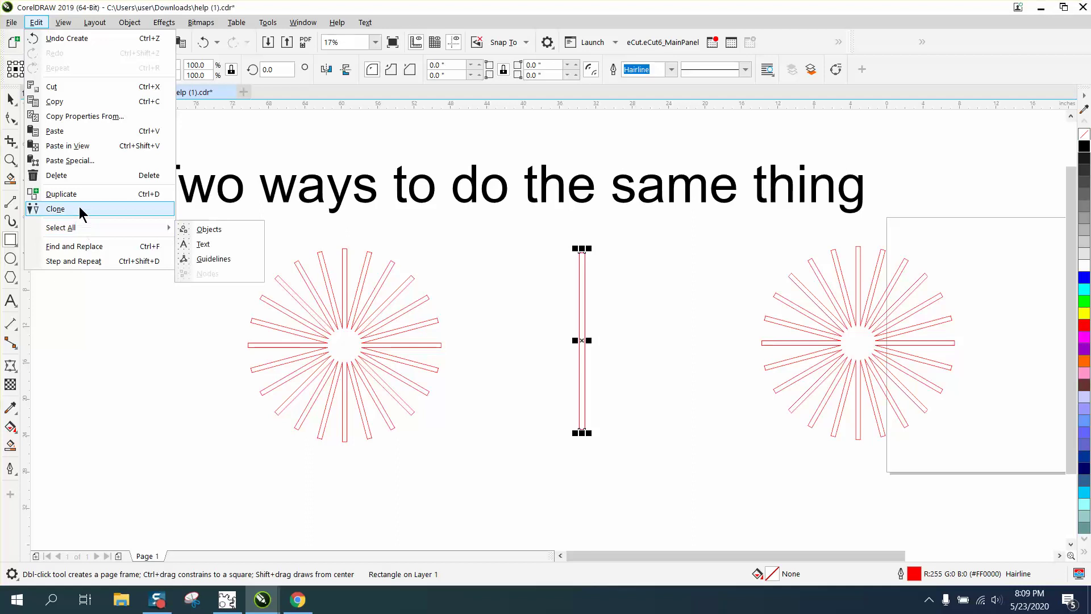
click(54, 209)
double_click(273, 69)
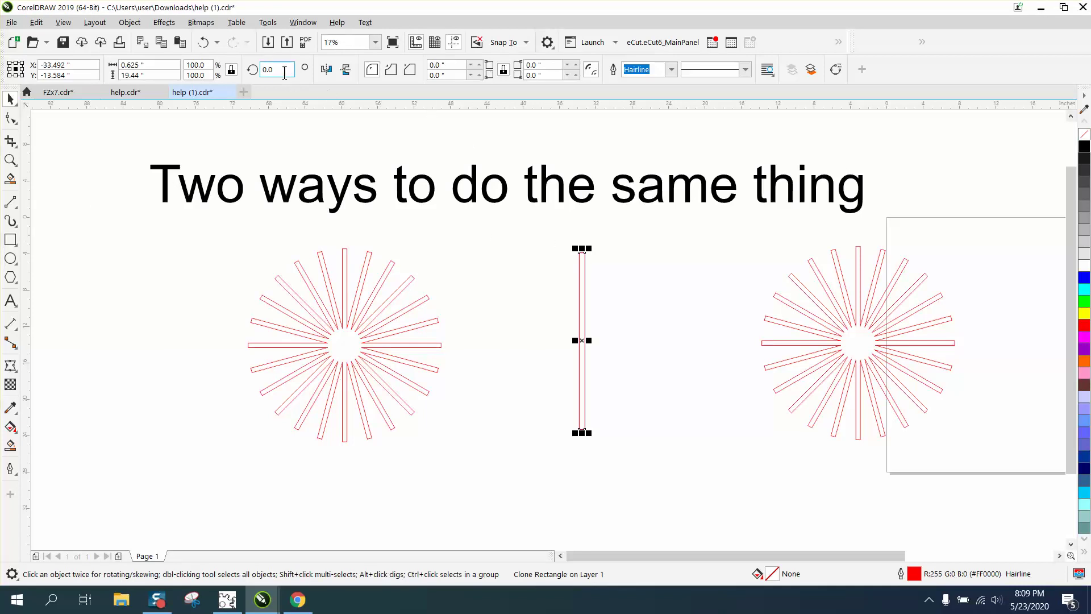
text(15)
key(Return)
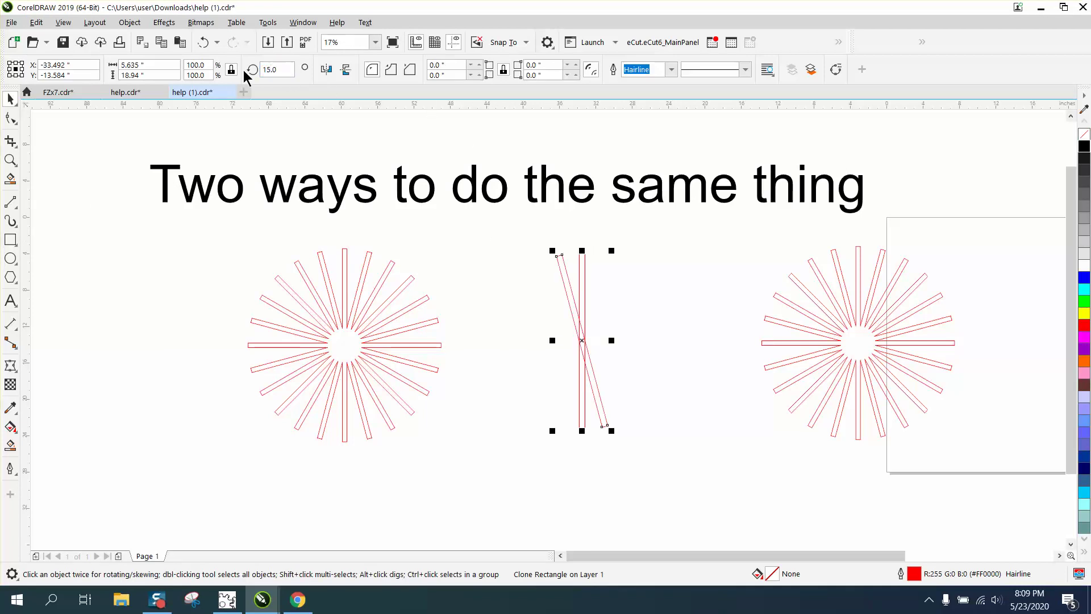
Repeat the rotated duplicate with Ctrl+R in 15° steps until the middle starburst is complete.
key(ctrl+r)
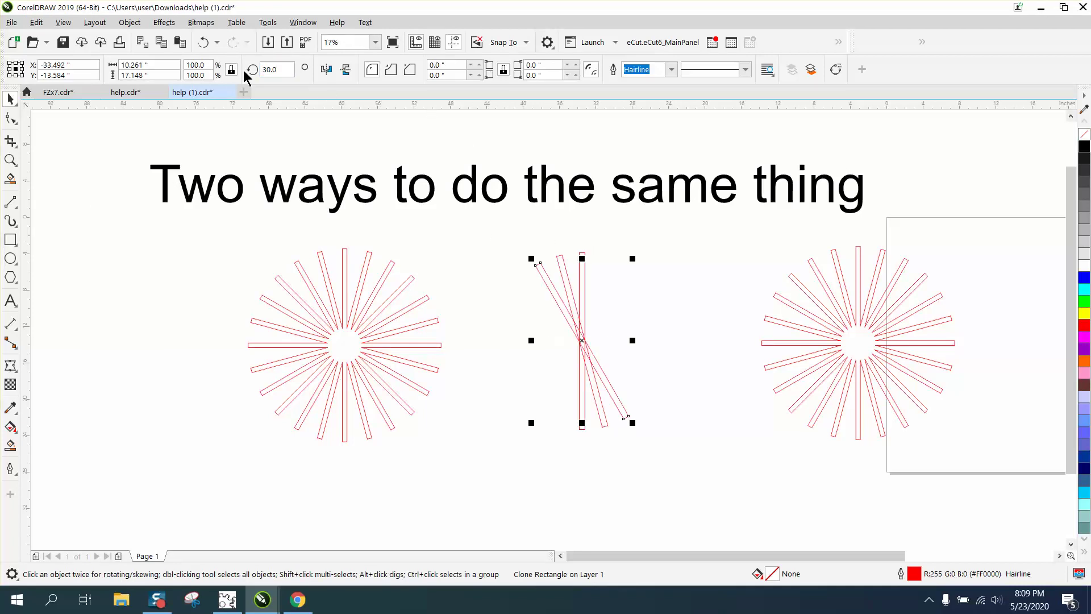
key(ctrl+r)
key(ctrl+r)
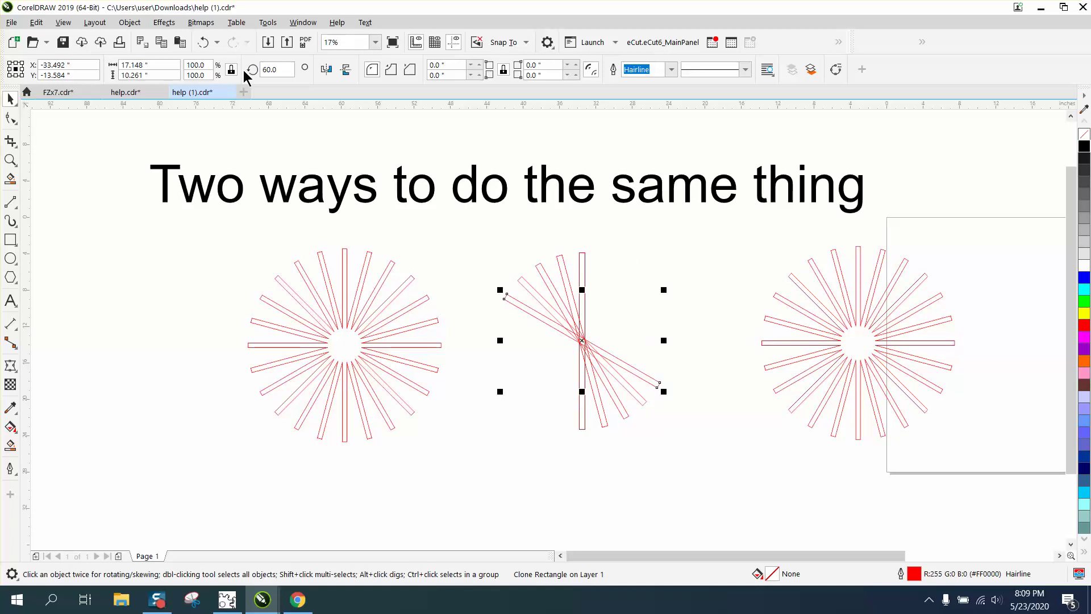
key(ctrl+r)
key(ctrl+r)
key(ctrl+r)
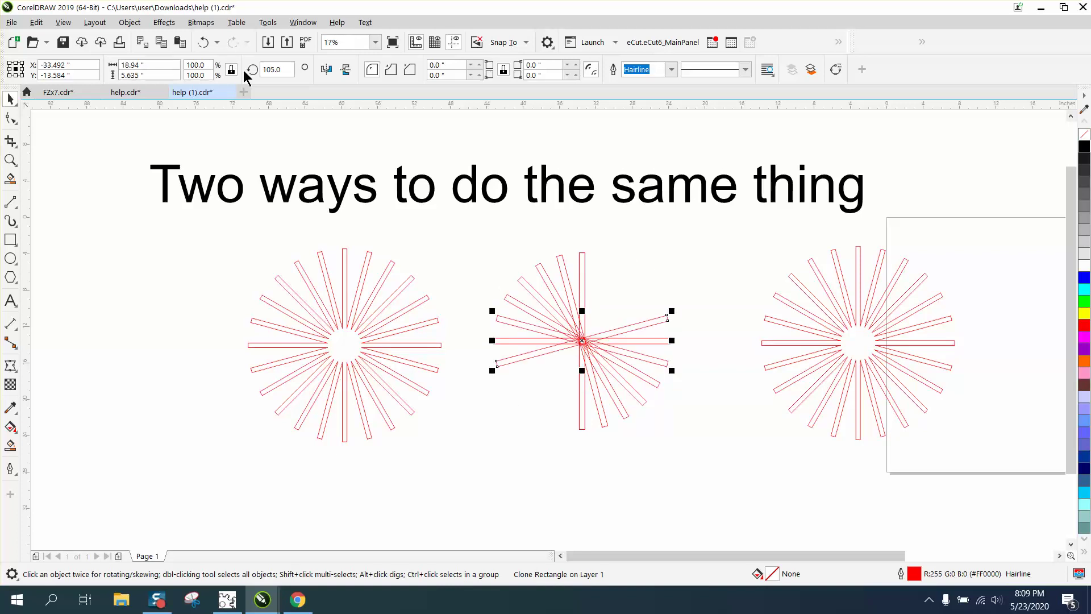
key(ctrl+r)
key(ctrl+r)
key(ctrl+r)
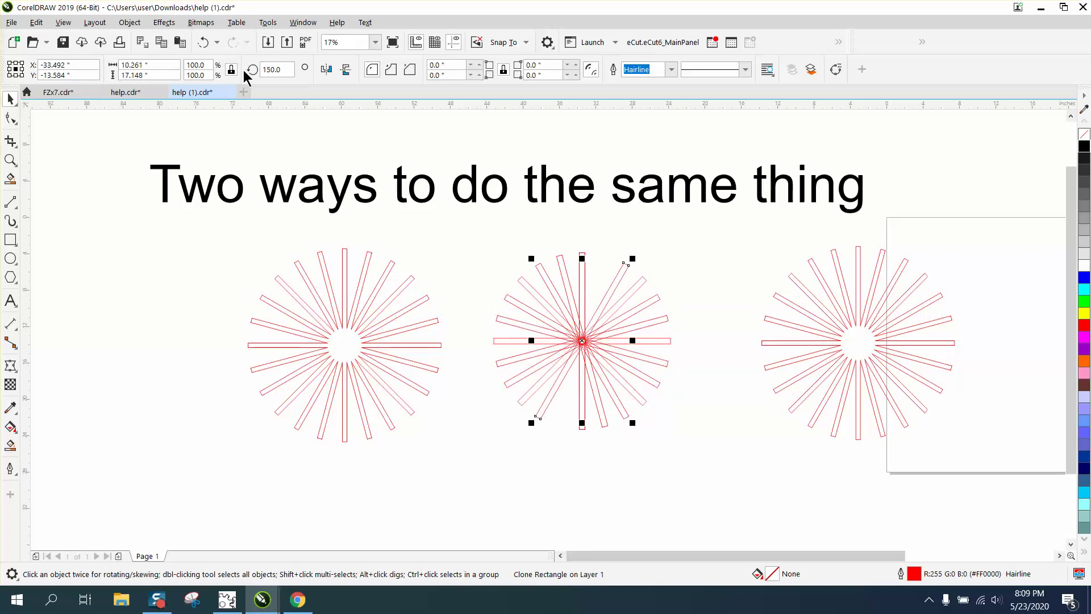
key(Escape)
key(ctrl+r)
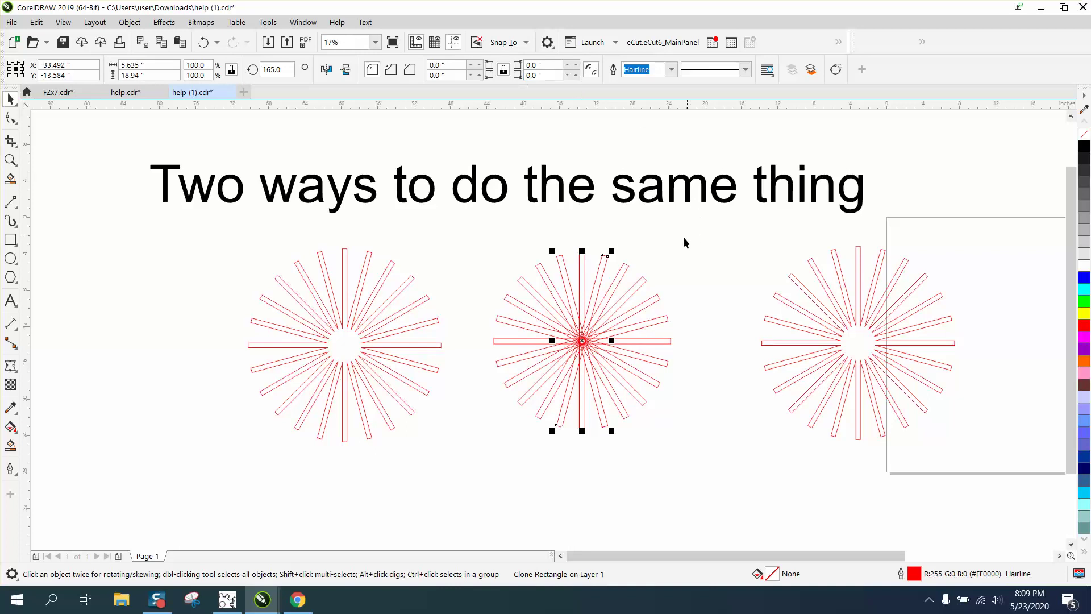
key(Escape)
Select a bar of the middle starburst and zoom in close on it.
click(585, 263)
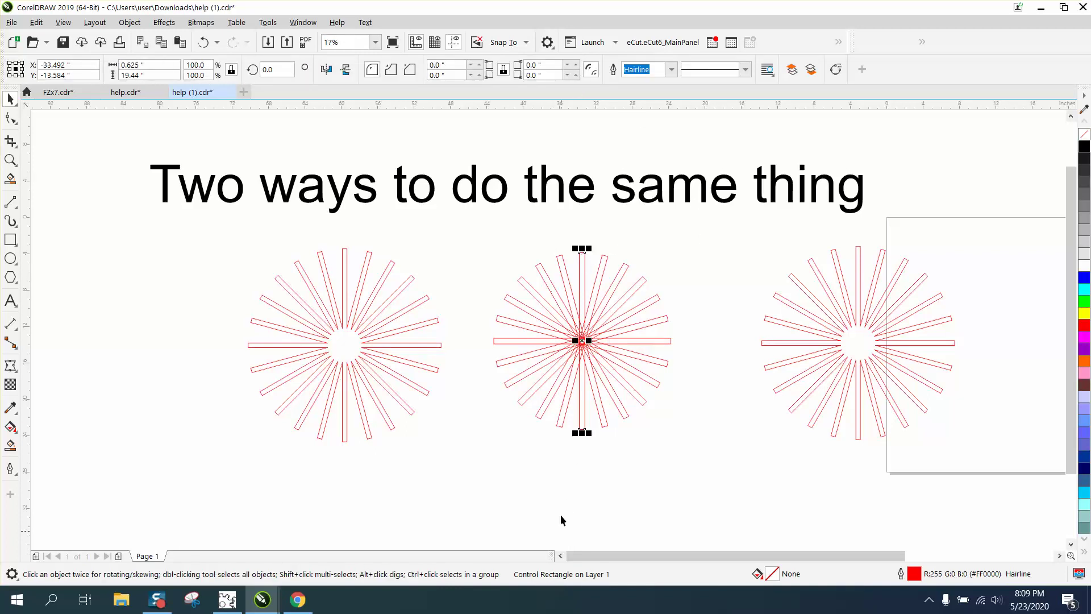
click(565, 272)
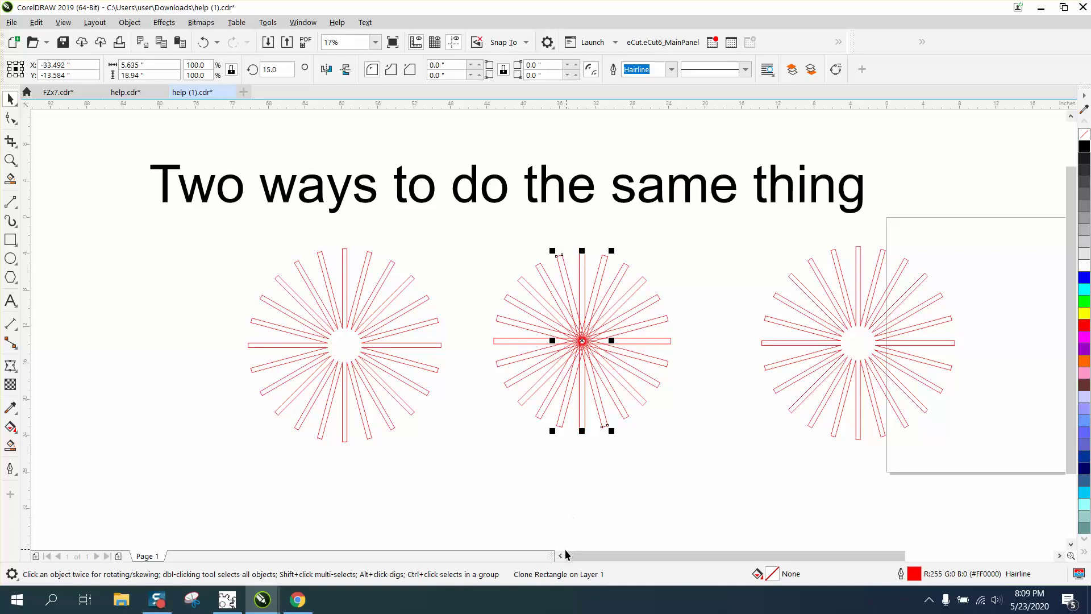
click(11, 161)
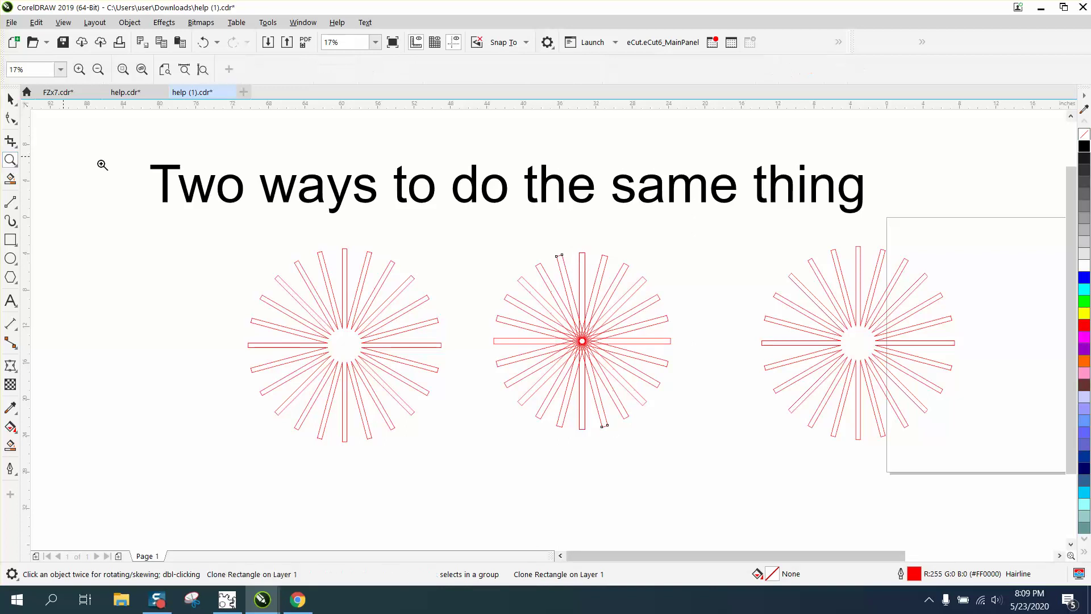
drag(520, 228, 771, 427)
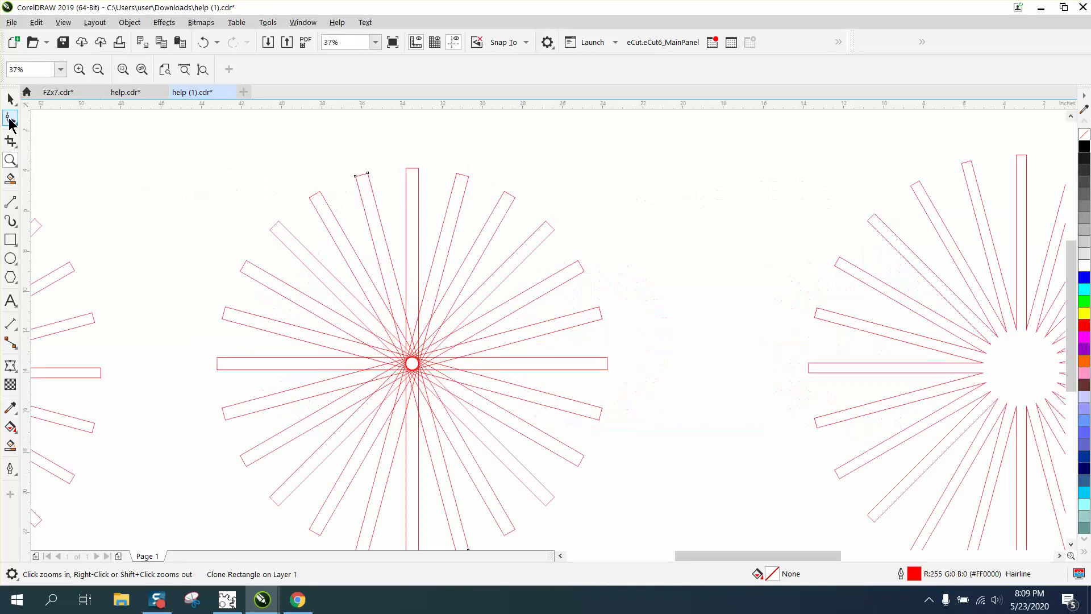
Round the control bar's corners slightly with the Shape tool, then delete the middle starburst.
click(11, 120)
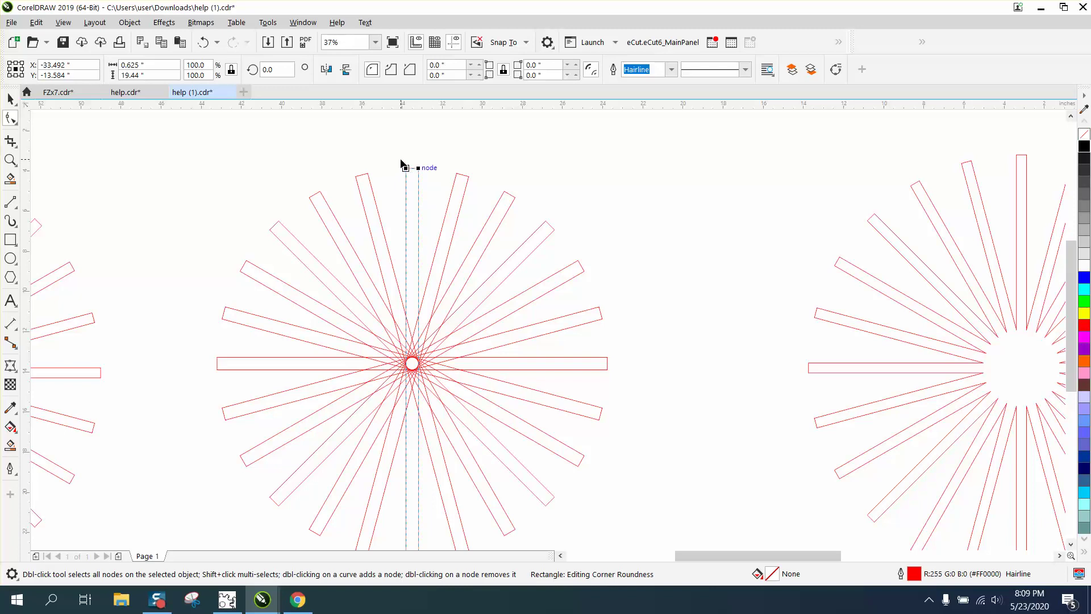
click(480, 66)
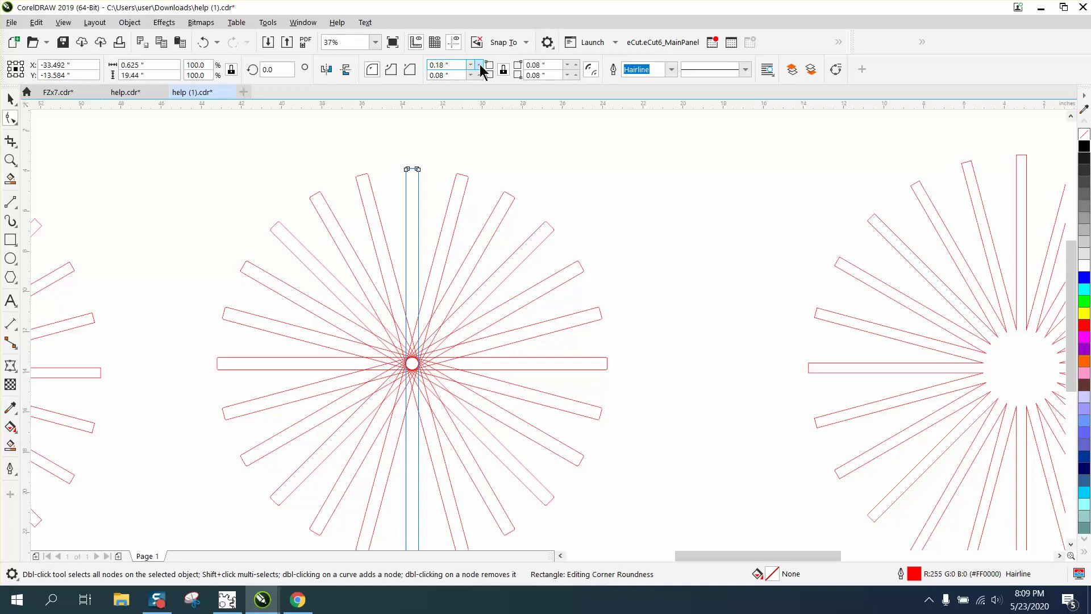
click(481, 65)
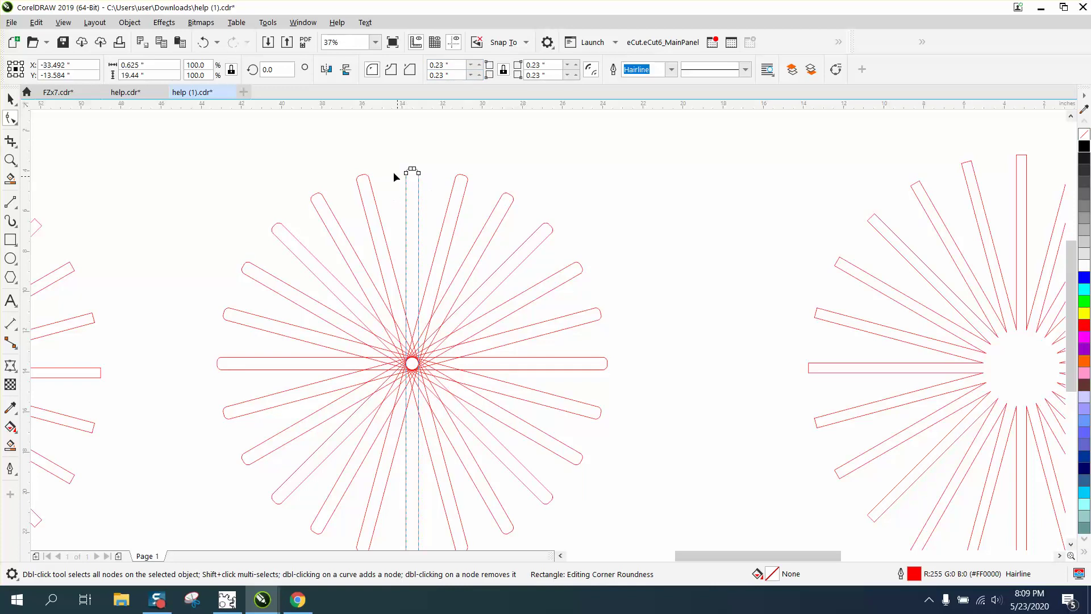
scroll(523, 175, down, 3)
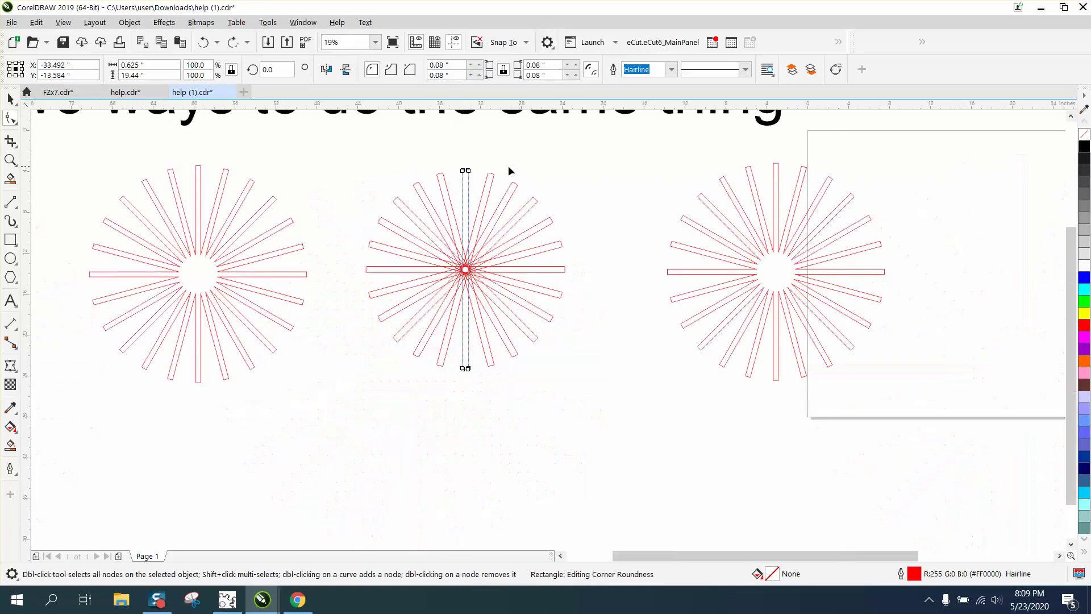
key(Delete)
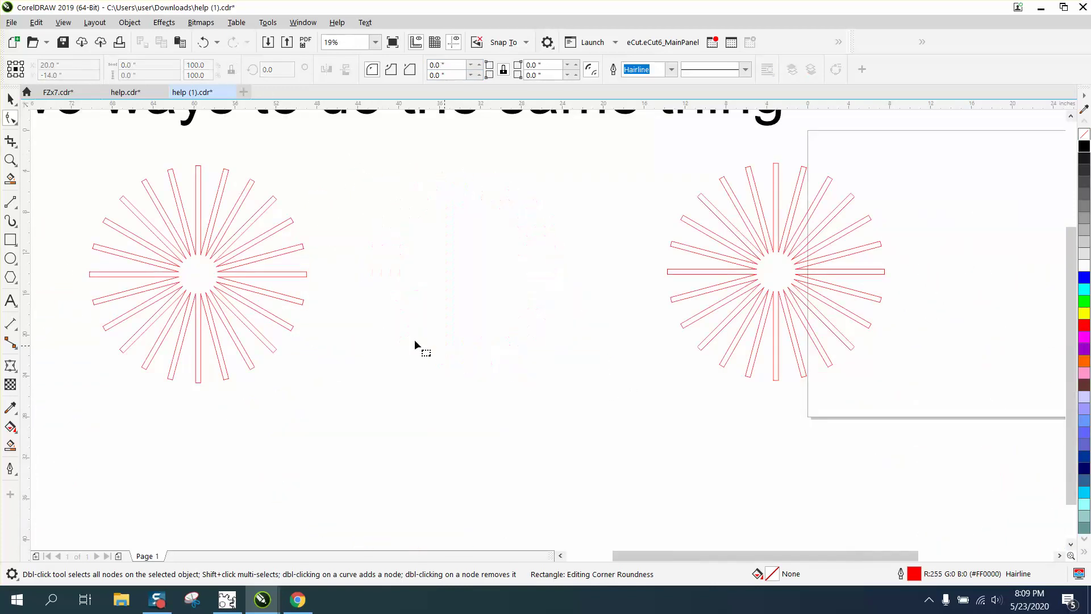
Draw a tall thin bar in the middle, convert it to curves and clone it.
click(13, 246)
drag(455, 183, 465, 388)
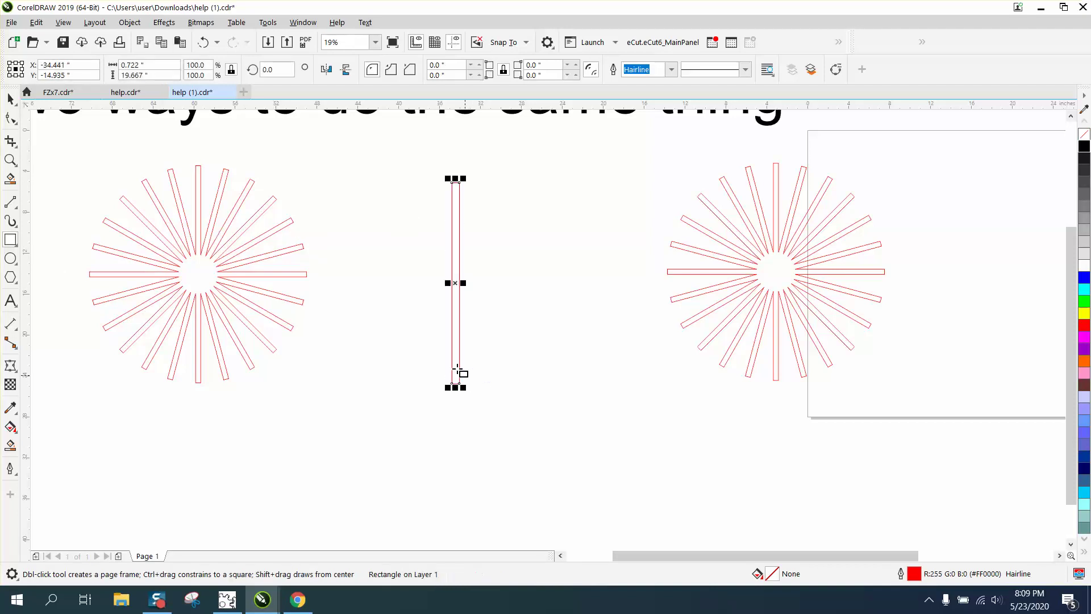
click(131, 22)
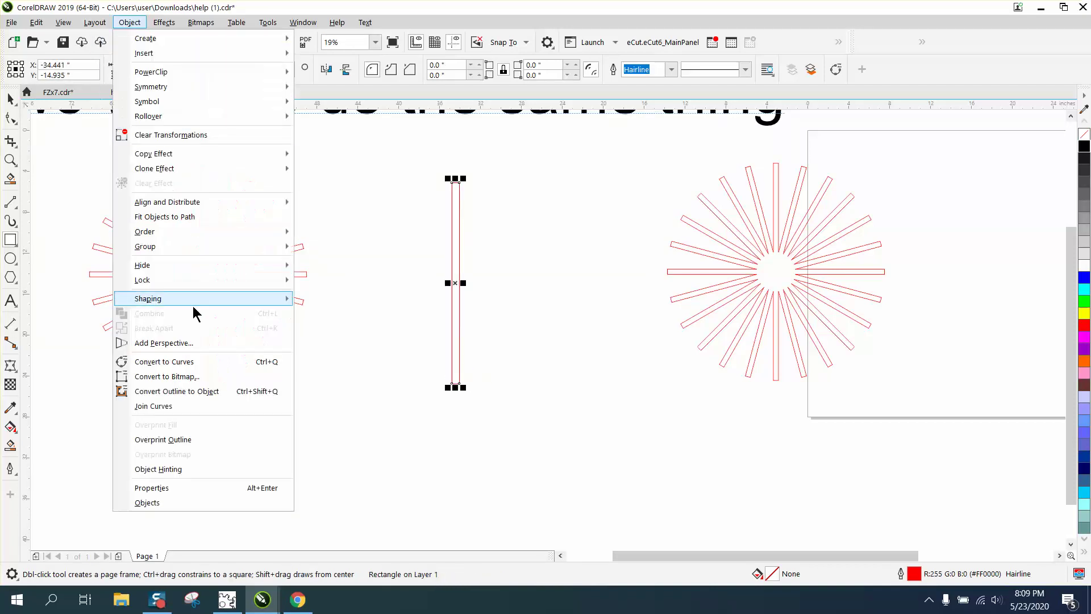
click(170, 361)
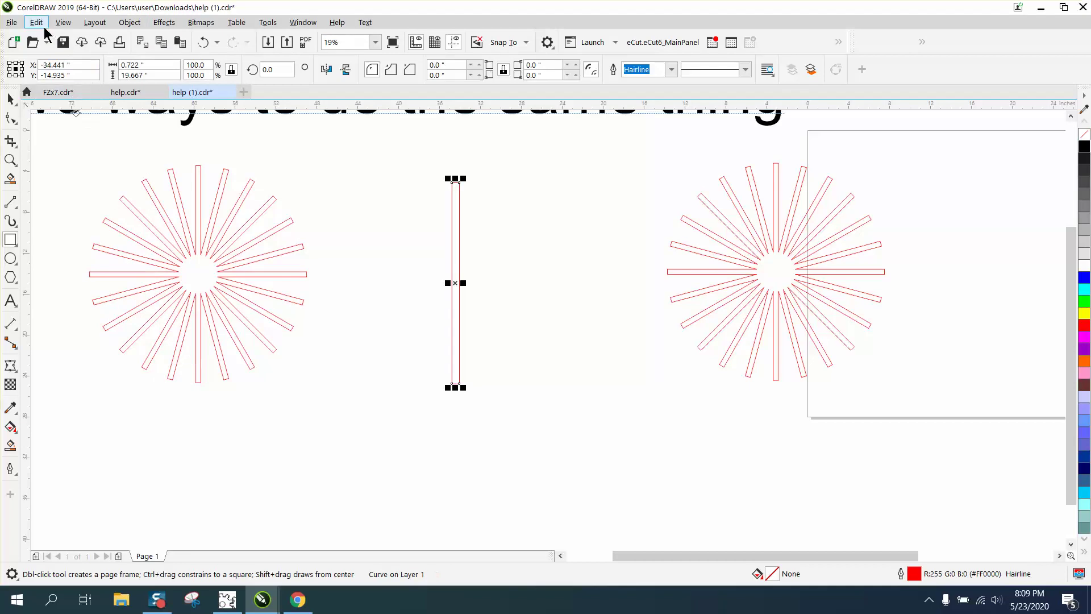
click(36, 23)
click(55, 209)
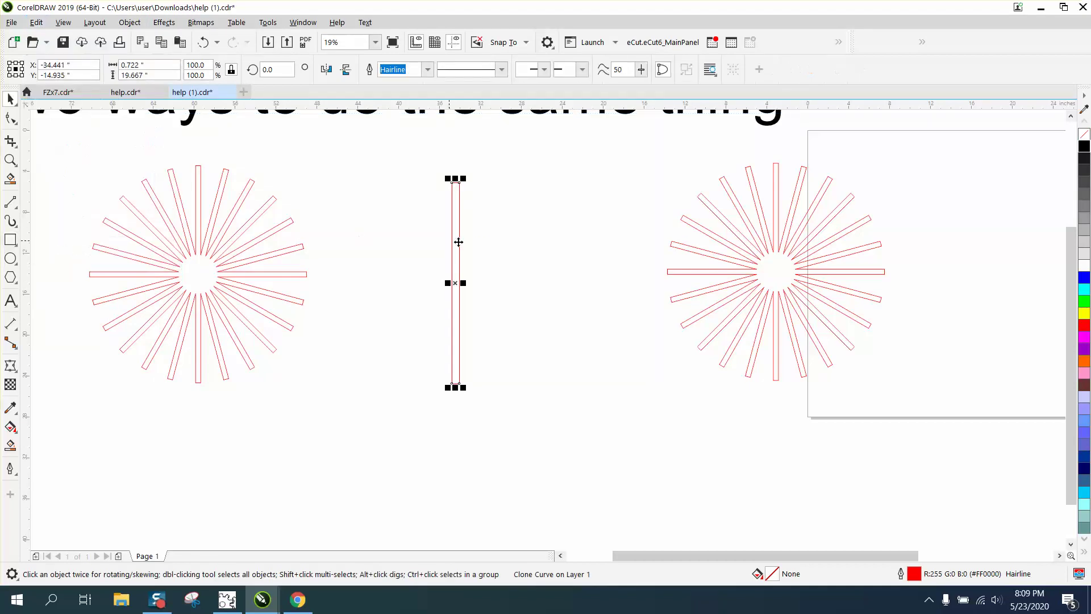
Rotate the cloned bar 15° and repeat with Ctrl+R in 15° steps up to 165°.
click(460, 244)
text(15)
key(Return)
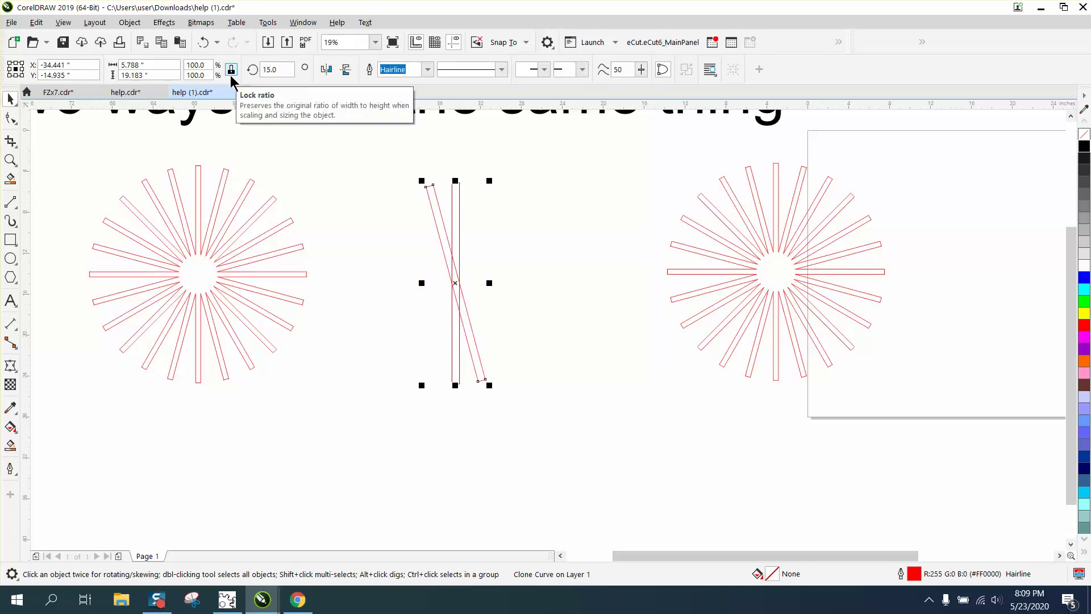
key(ctrl+r)
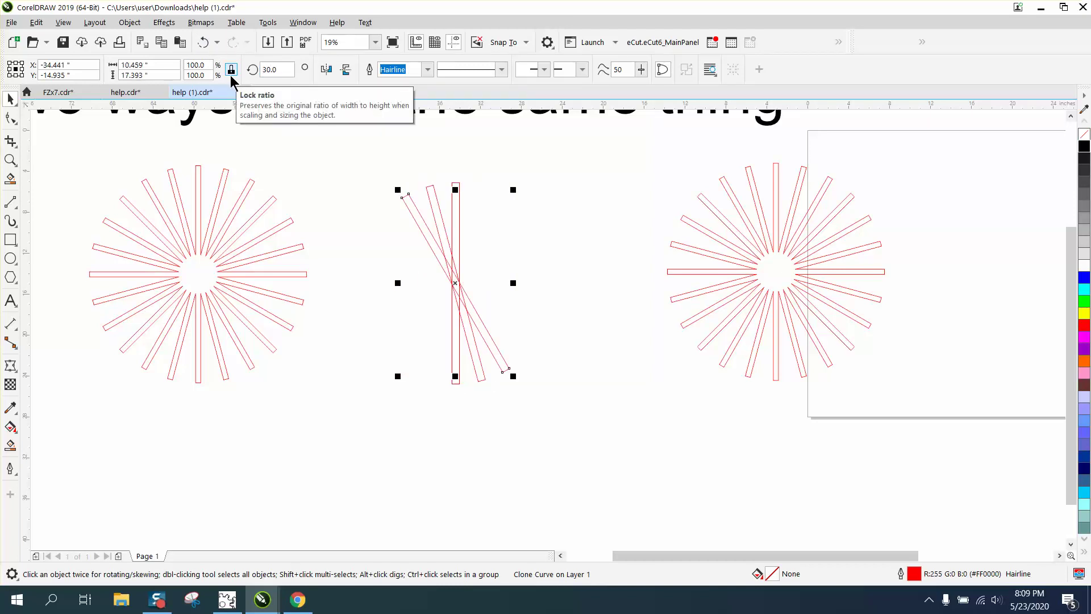
key(ctrl+r)
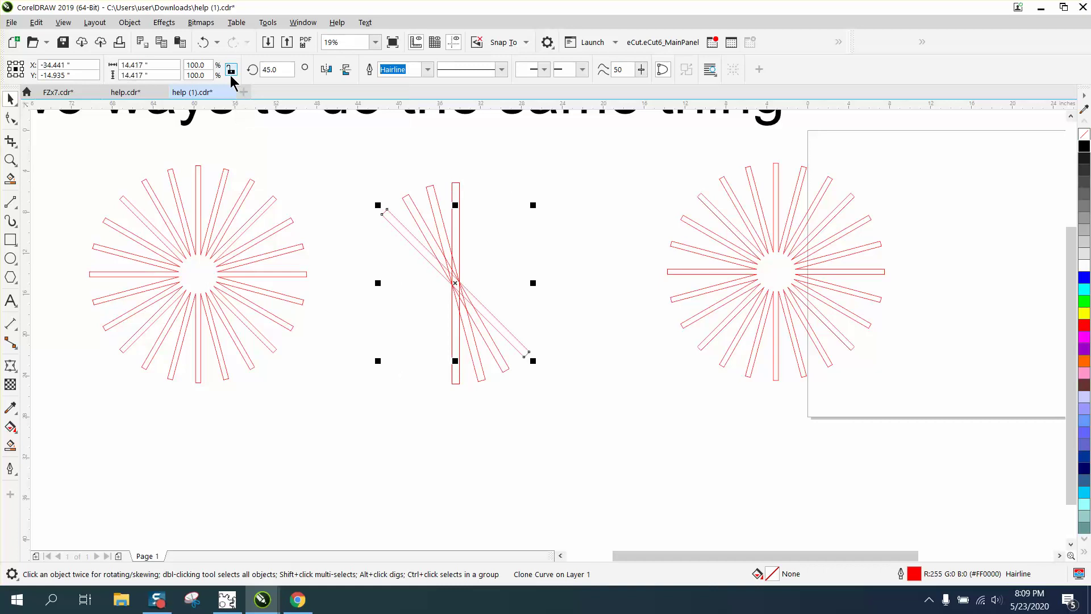
key(ctrl+r)
key(ctrl+r)
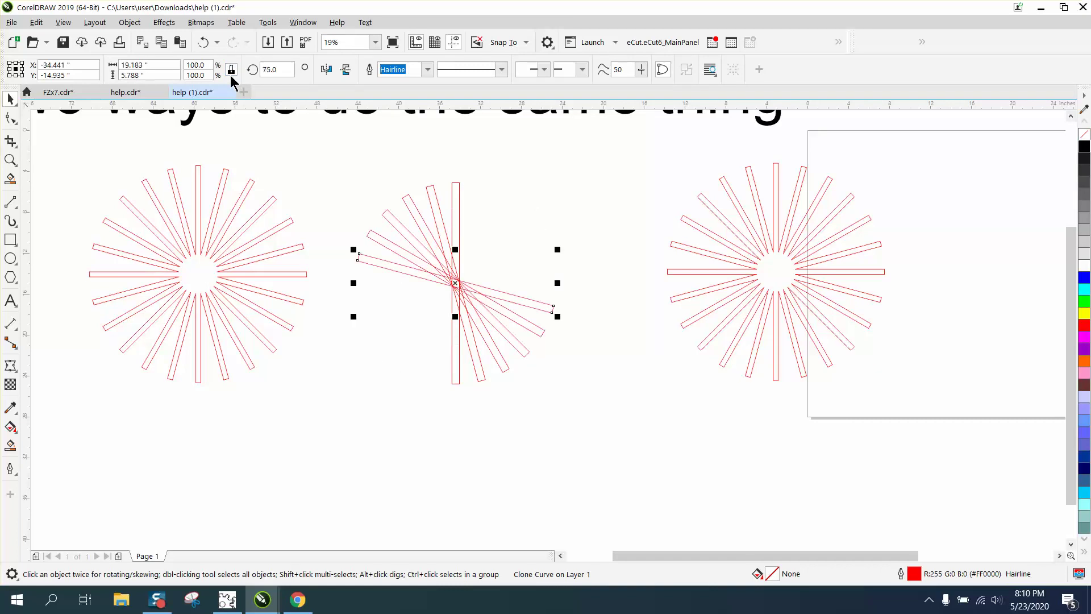
key(ctrl+r)
key(ctrl+r)
key(ctrl+r)
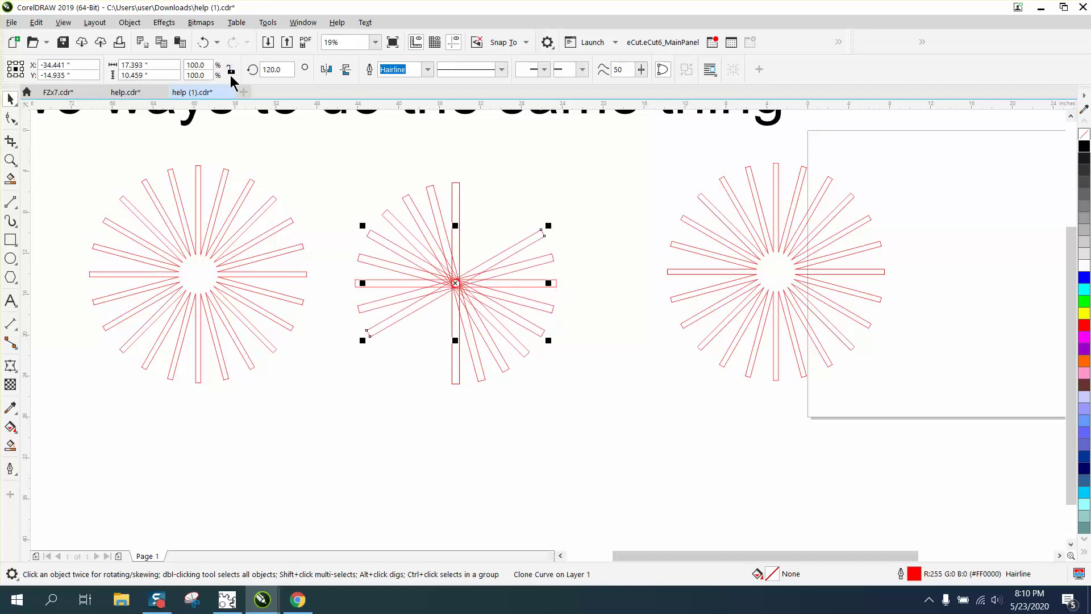
key(ctrl+r)
key(ctrl+r)
key(ctrl+r)
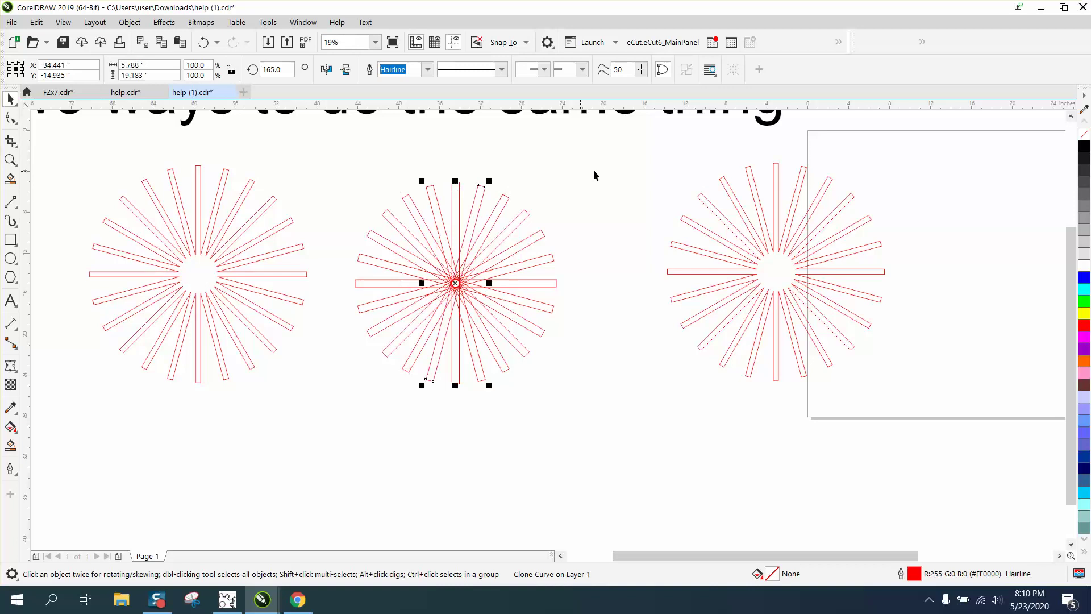
Deselect the clones and pick out the original control bar and the 165° clone.
click(595, 176)
click(458, 192)
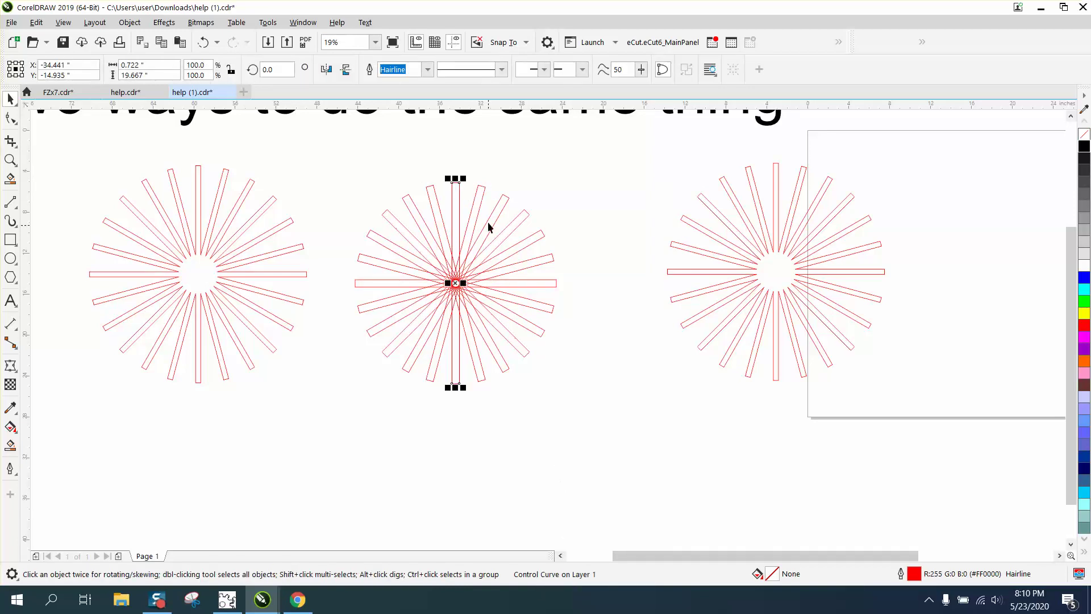
click(483, 203)
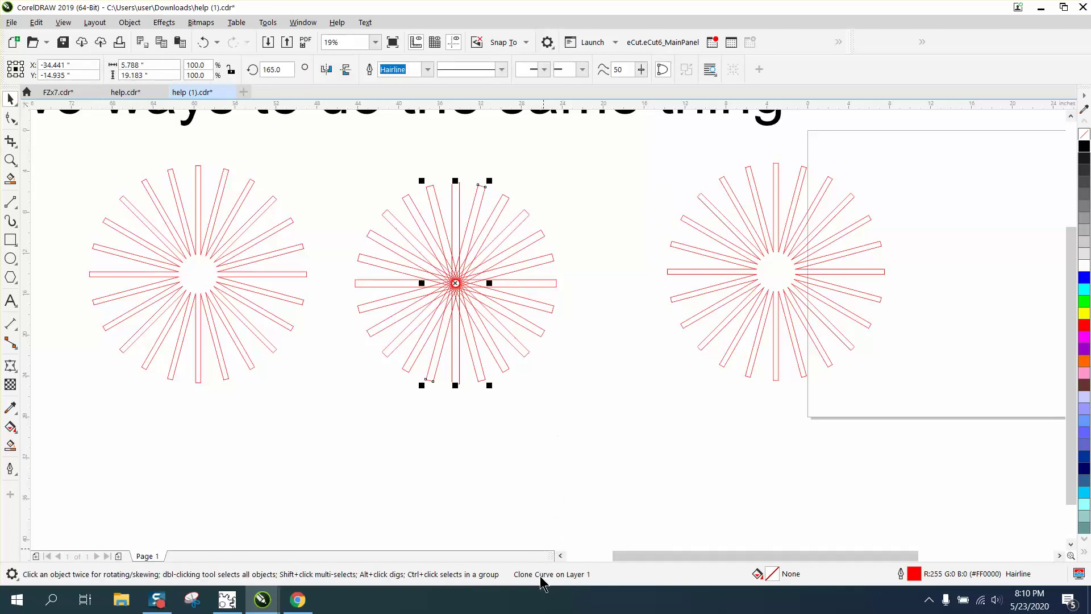
Zoom in on the middle starburst and show the nodes of the vertical control bar.
click(11, 161)
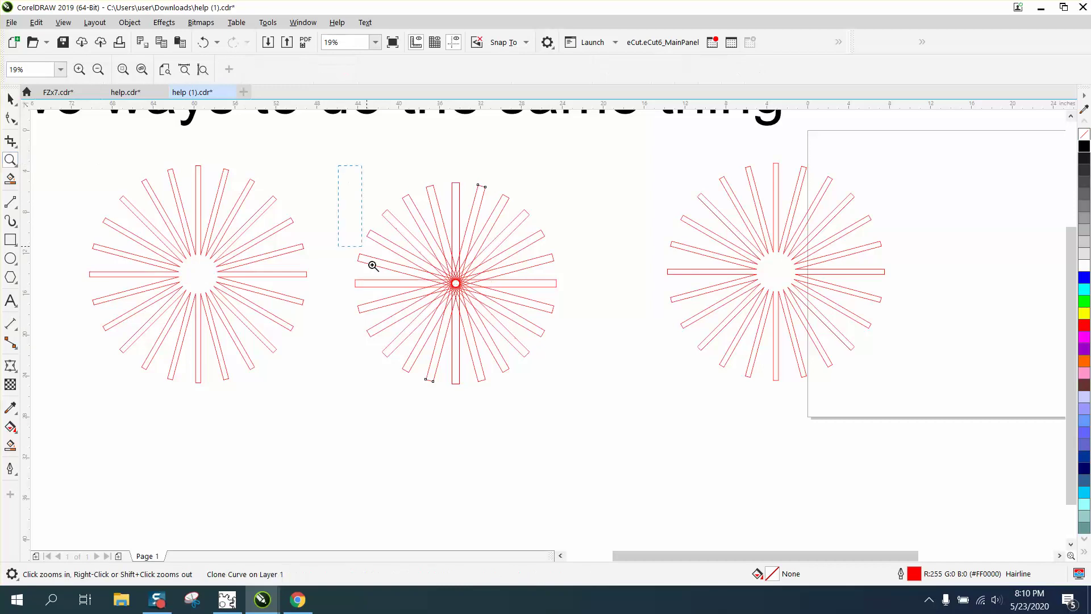
drag(339, 173, 553, 394)
click(651, 451)
scroll(409, 232, down, 3)
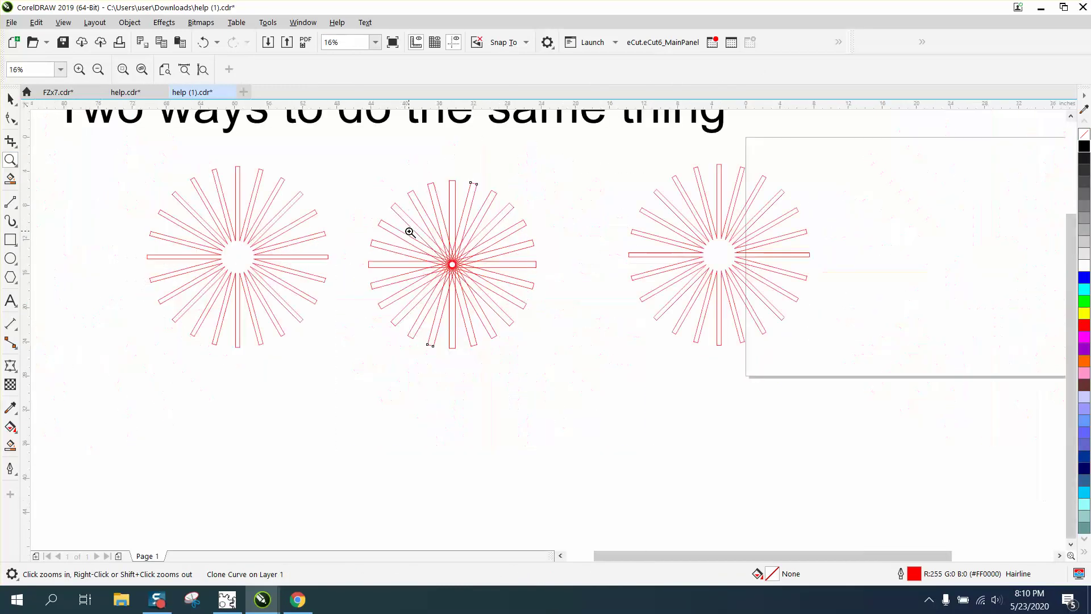
click(11, 120)
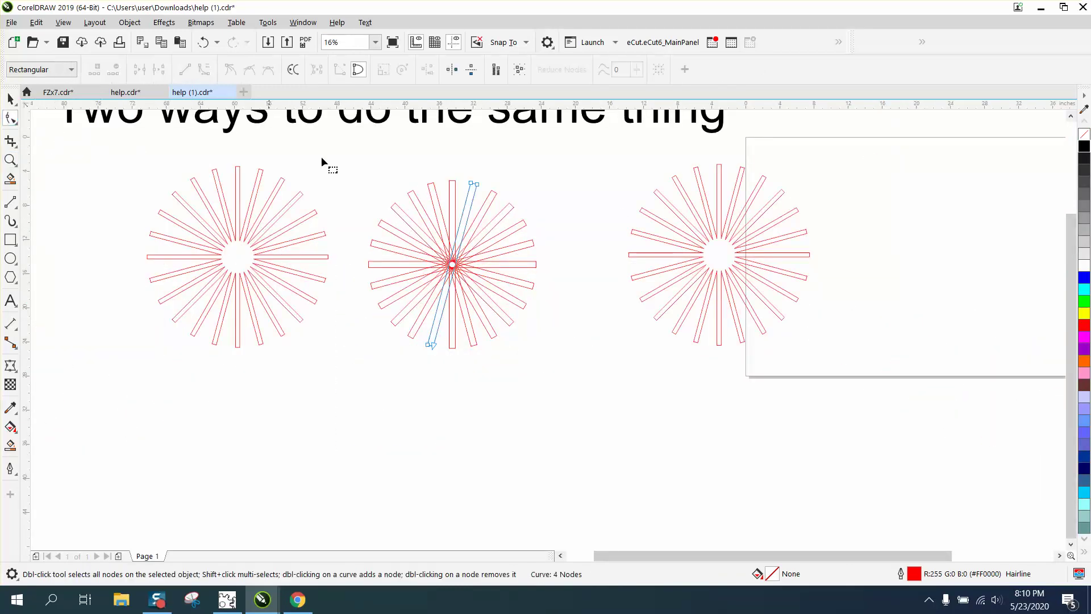
click(456, 182)
click(11, 162)
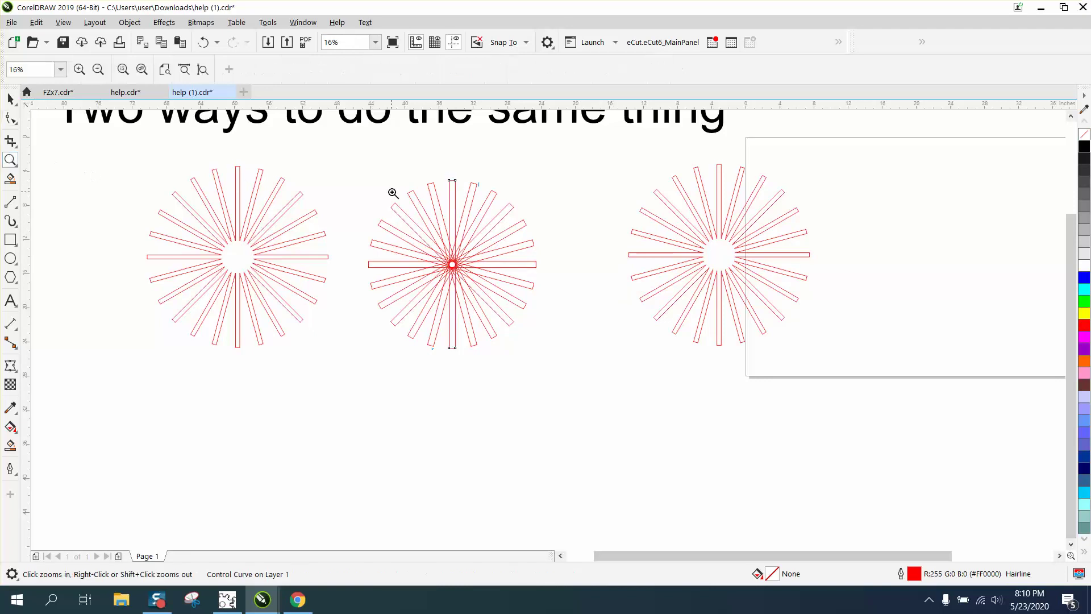
drag(346, 161, 624, 405)
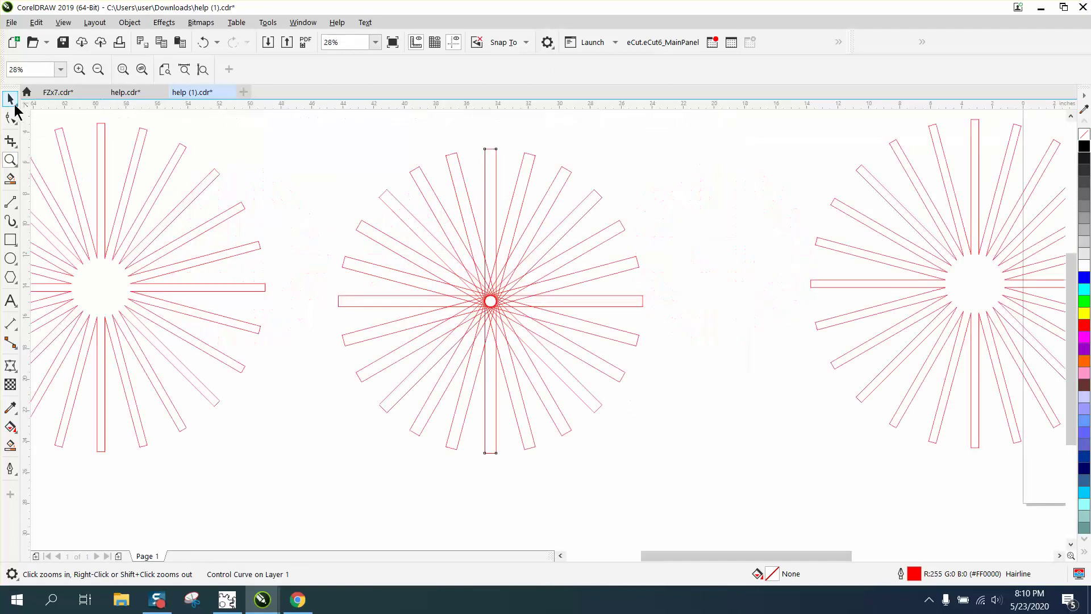
click(11, 120)
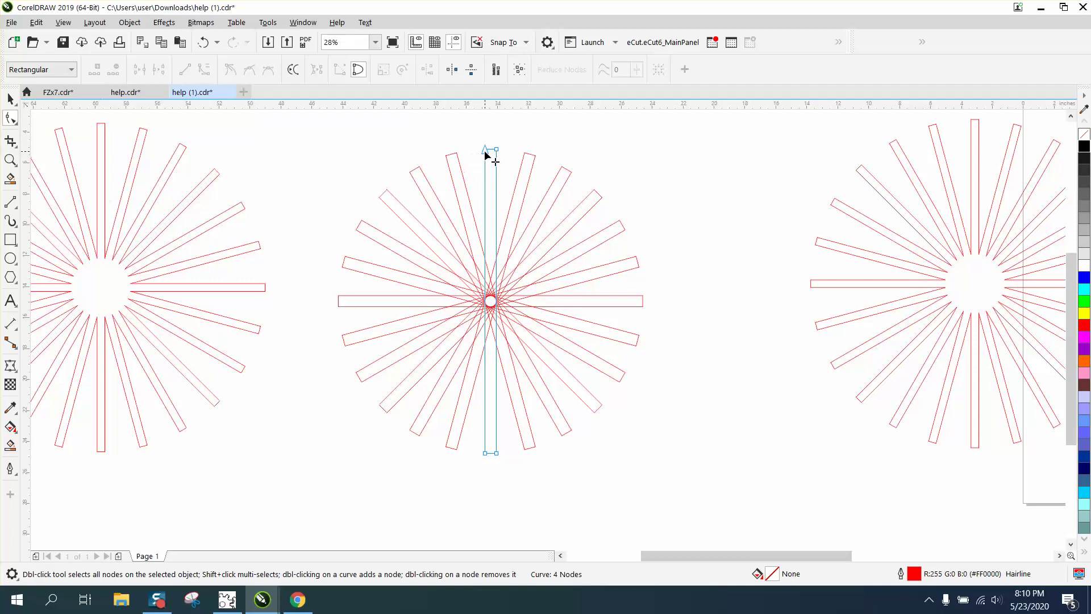
Drag the control curve's end nodes so every ray of the starburst gets a slanted tip.
mouse_move(486, 152)
mouse_down()
mouse_move(475, 157)
mouse_move(486, 154)
mouse_move(485, 131)
mouse_up()
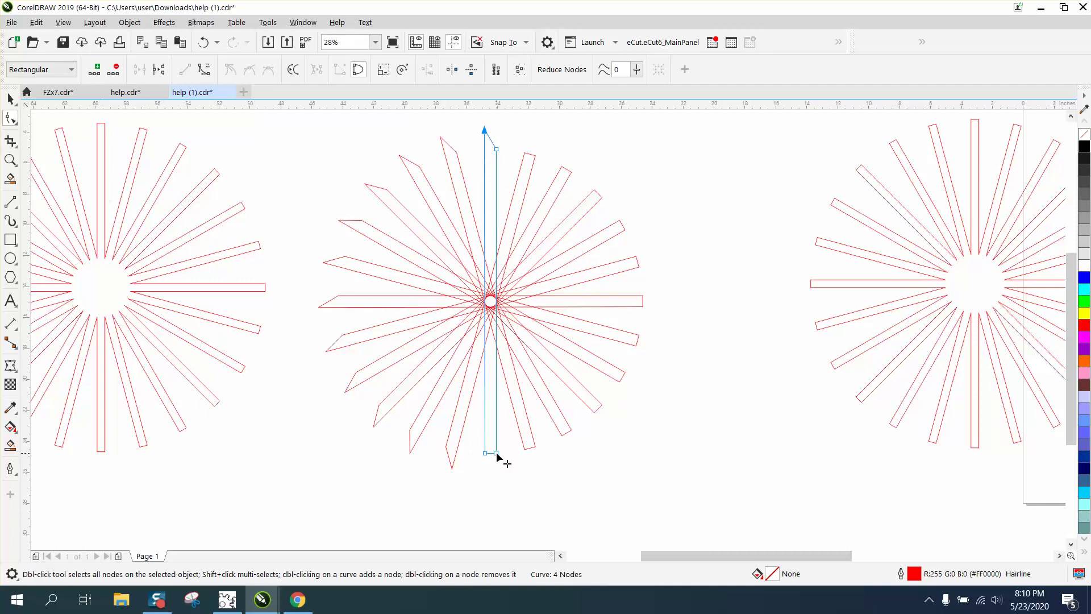
drag(498, 453, 501, 470)
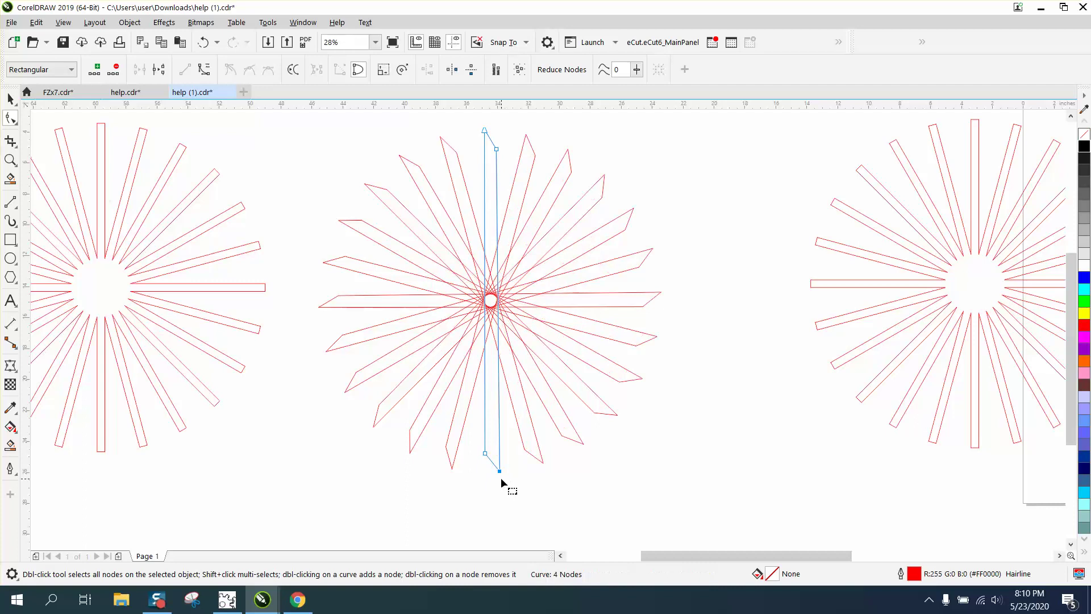
mouse_move(500, 471)
mouse_down()
mouse_move(499, 432)
mouse_move(500, 481)
mouse_up()
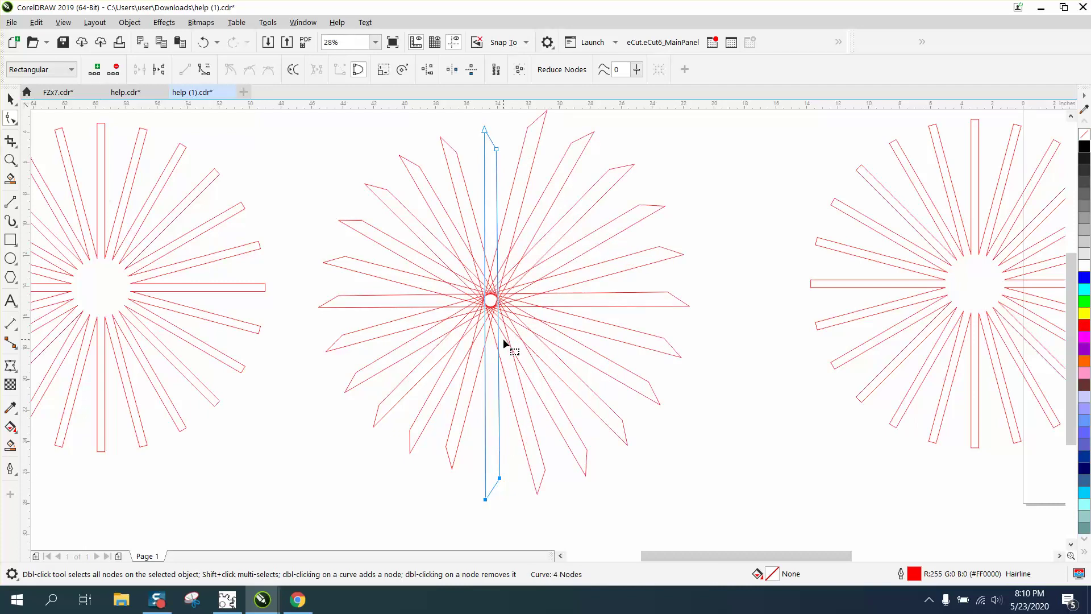
scroll(503, 339, down, 2)
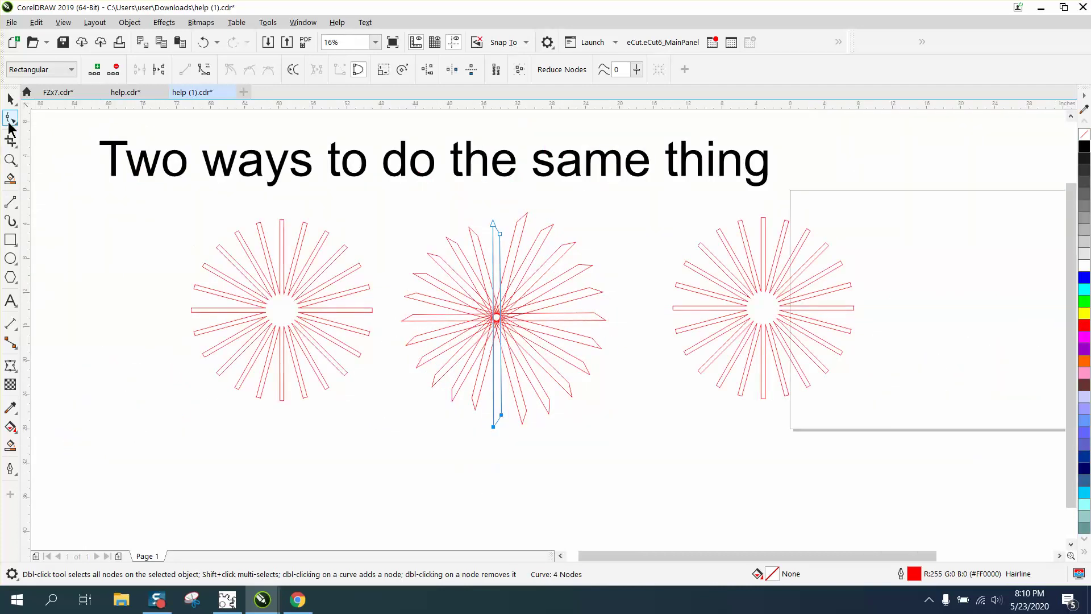
Marquee-select the whole middle starburst and delete it.
click(11, 98)
drag(392, 190, 636, 441)
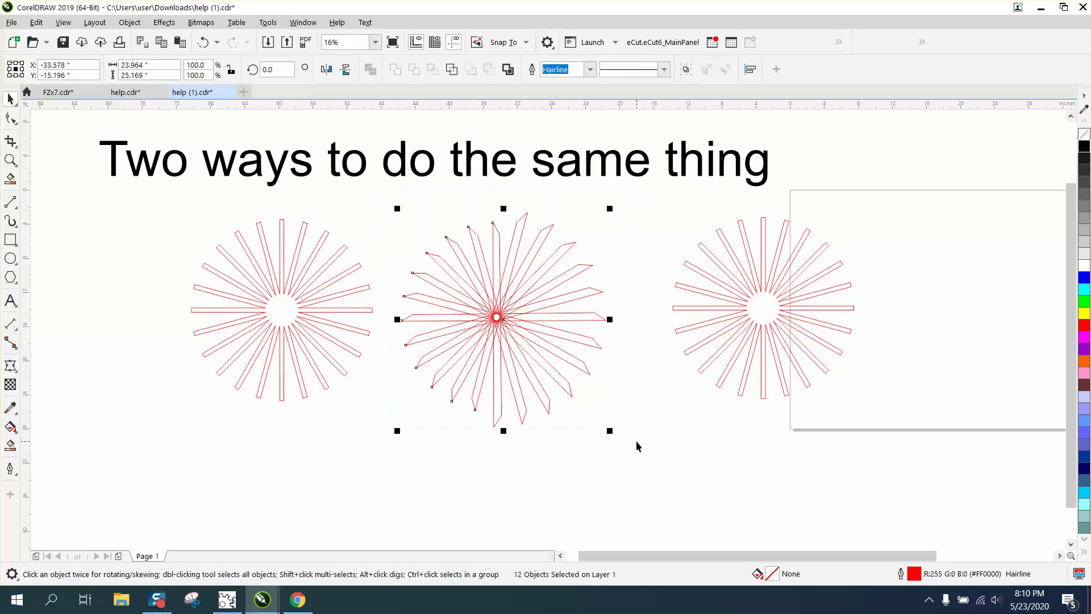
key(Delete)
click(11, 242)
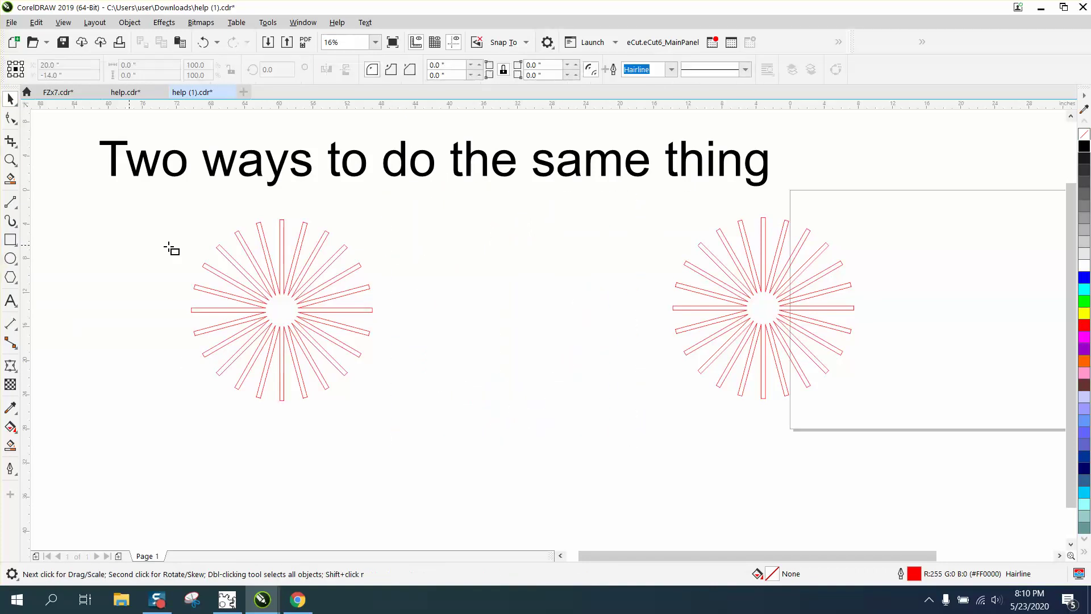
Draw a tall narrow bar between the starbursts, convert it to curves and clone it.
drag(491, 248, 493, 353)
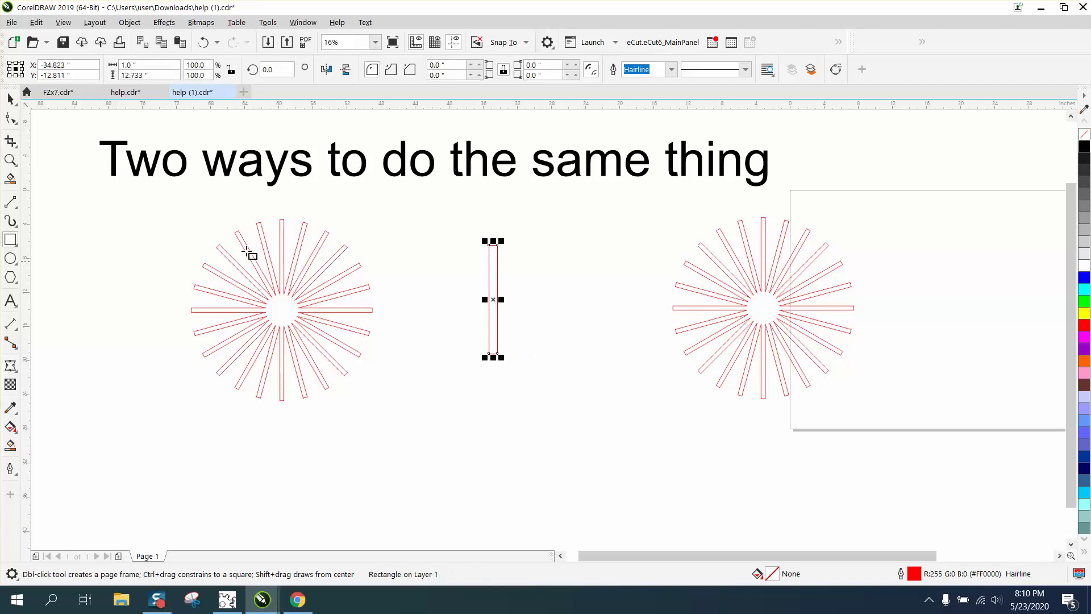
click(95, 23)
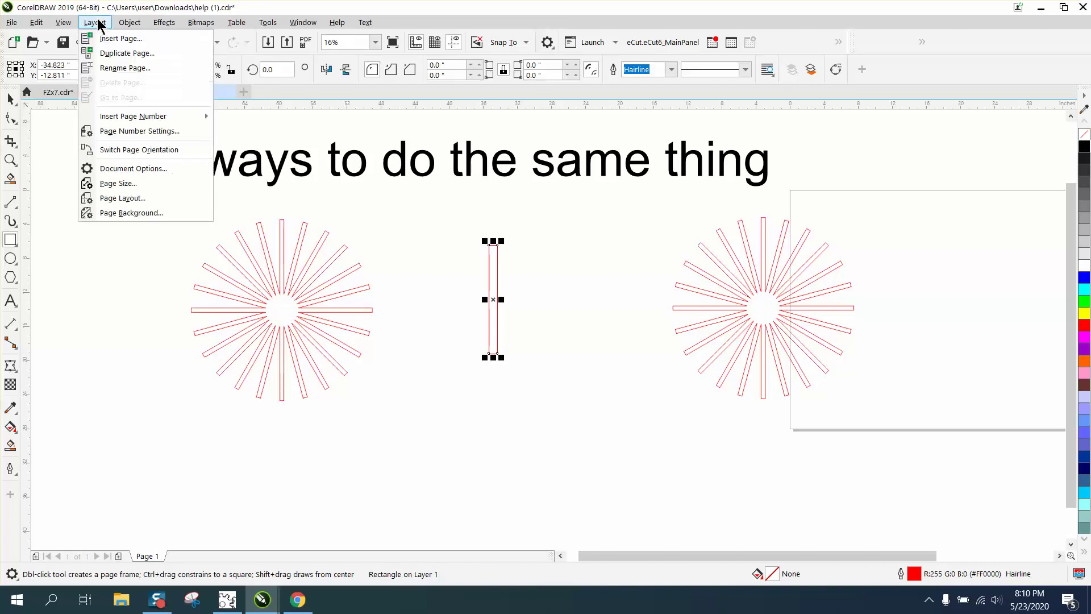
mouse_move(129, 22)
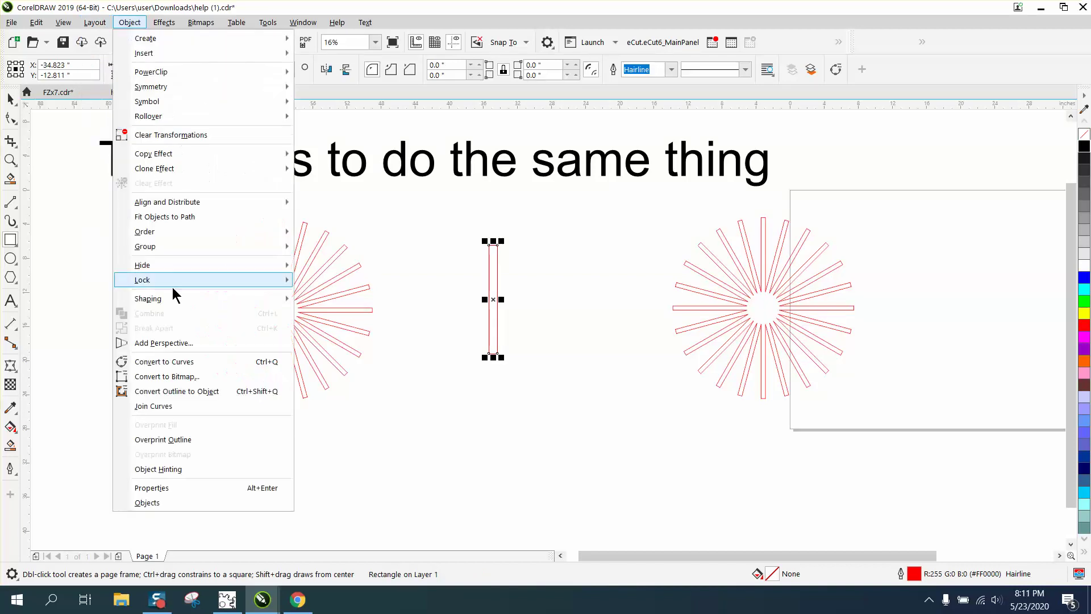
click(182, 361)
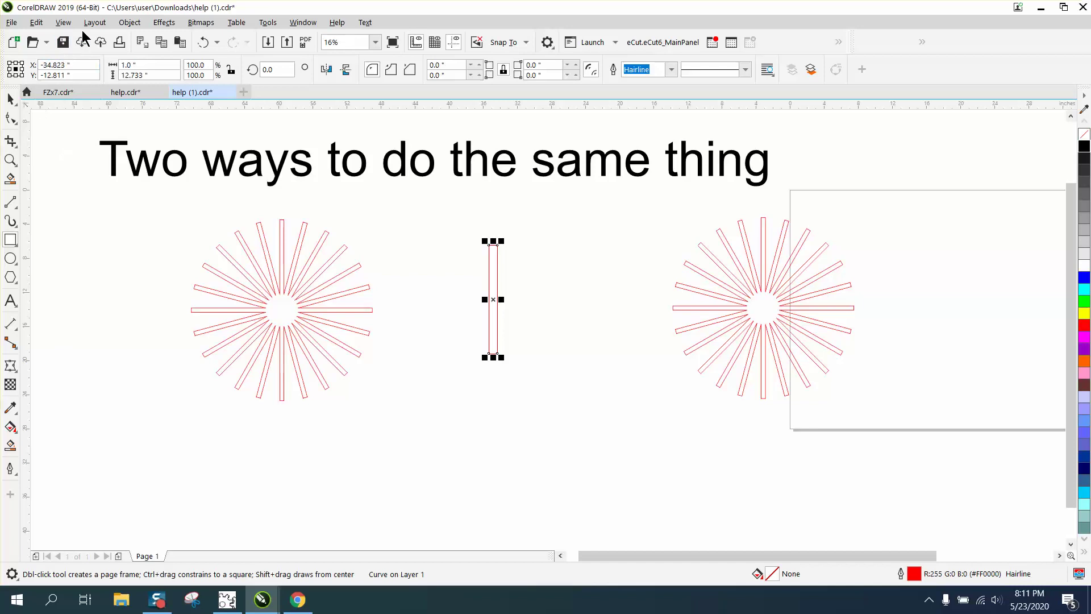
click(37, 26)
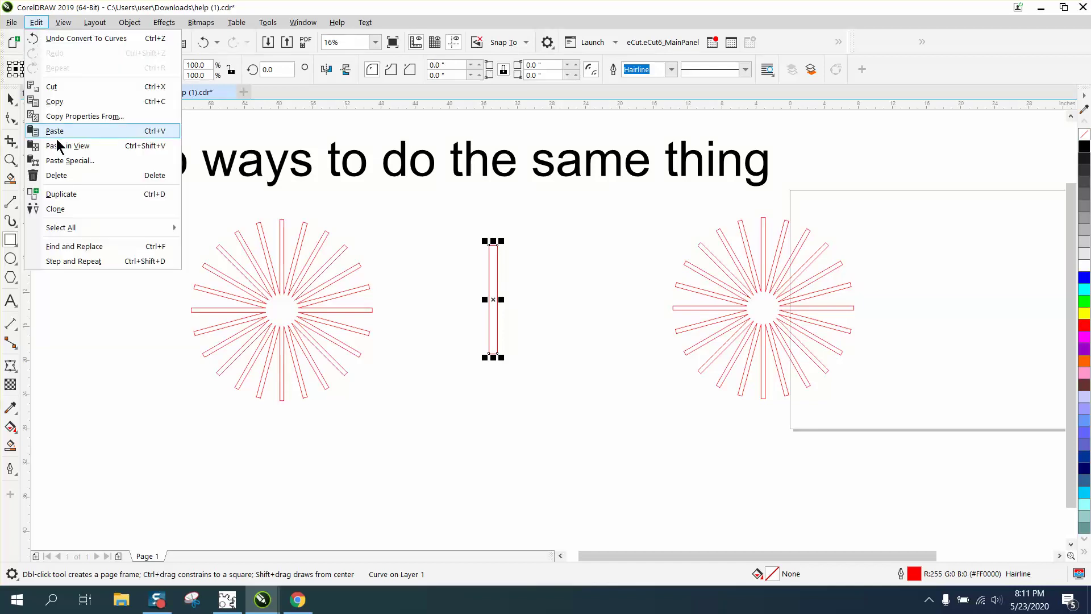
click(52, 208)
Move the clone's rotation centre to the bar's bottom end and rotate it 15° around it.
click(497, 298)
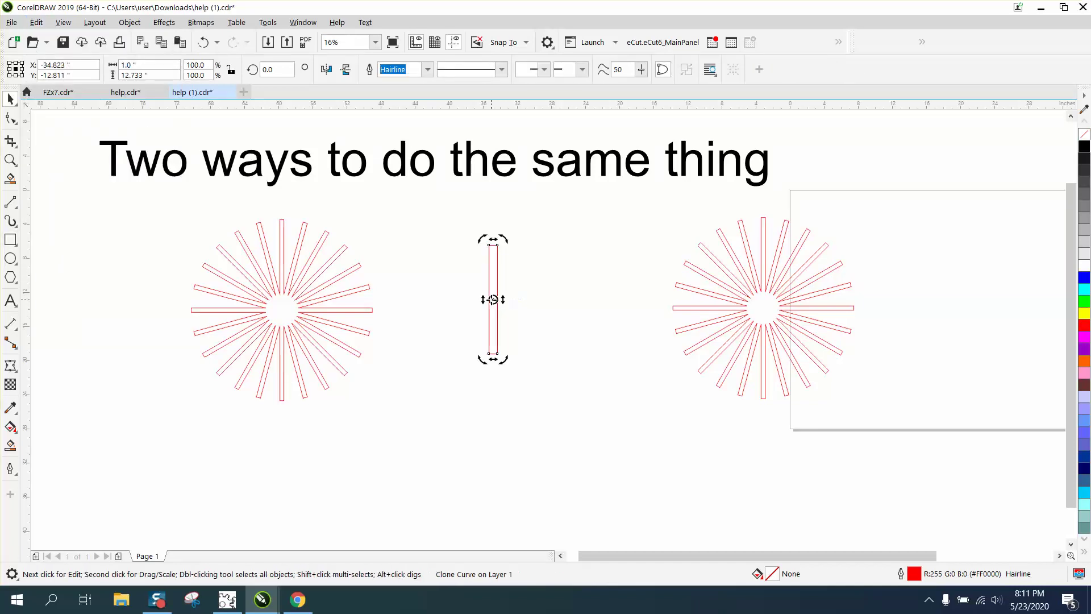
drag(493, 300, 493, 354)
click(273, 69)
text(15)
key(Return)
Repeat the 15° rotated copy with Ctrl+R around the pivot until the ring is complete.
key(ctrl+r)
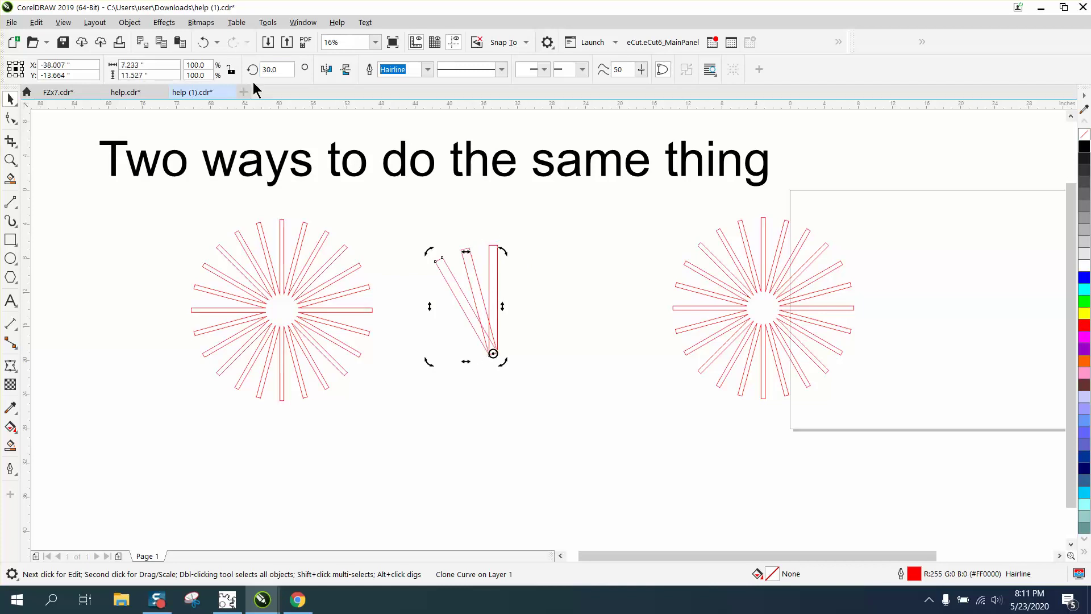
key(ctrl+r)
key(ctrl+r)
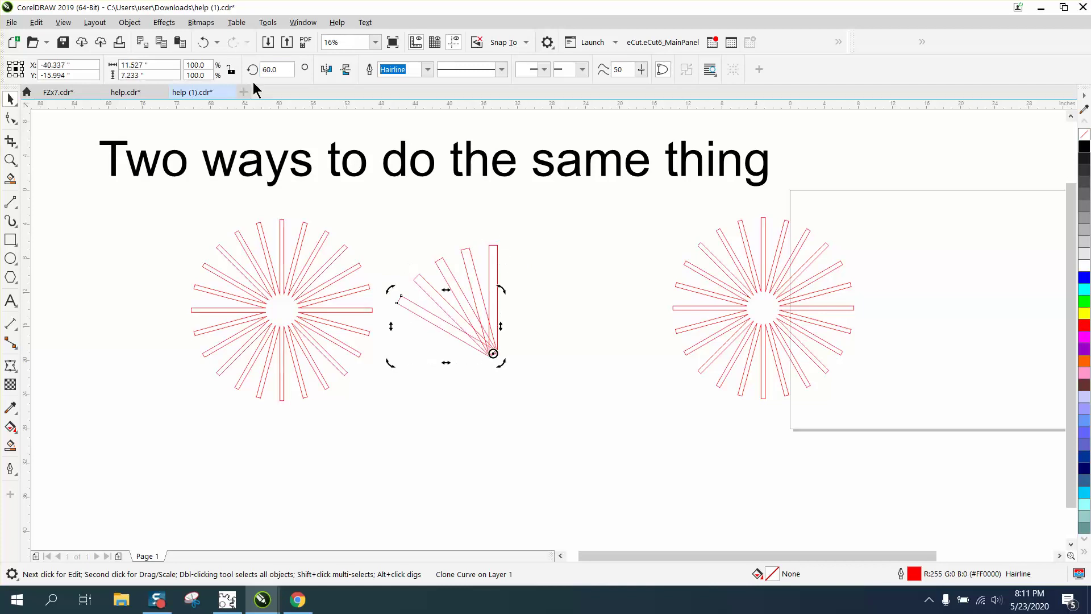
key(ctrl+r)
key(ctrl+r)
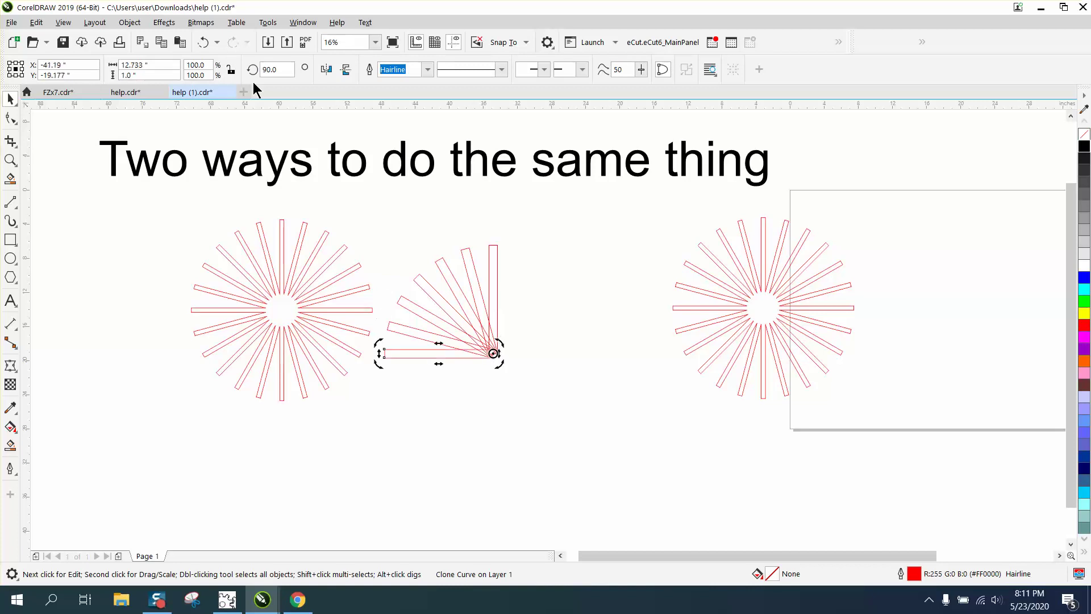
key(ctrl+r)
key(ctrl+r)
key(ctrl+r)
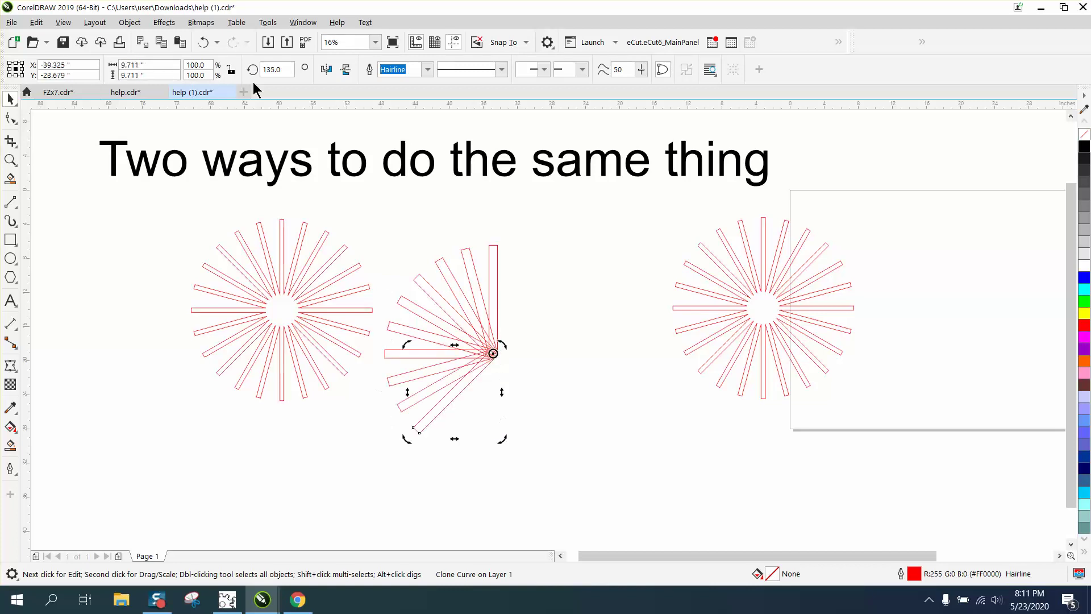
key(ctrl+r)
key(ctrl+r)
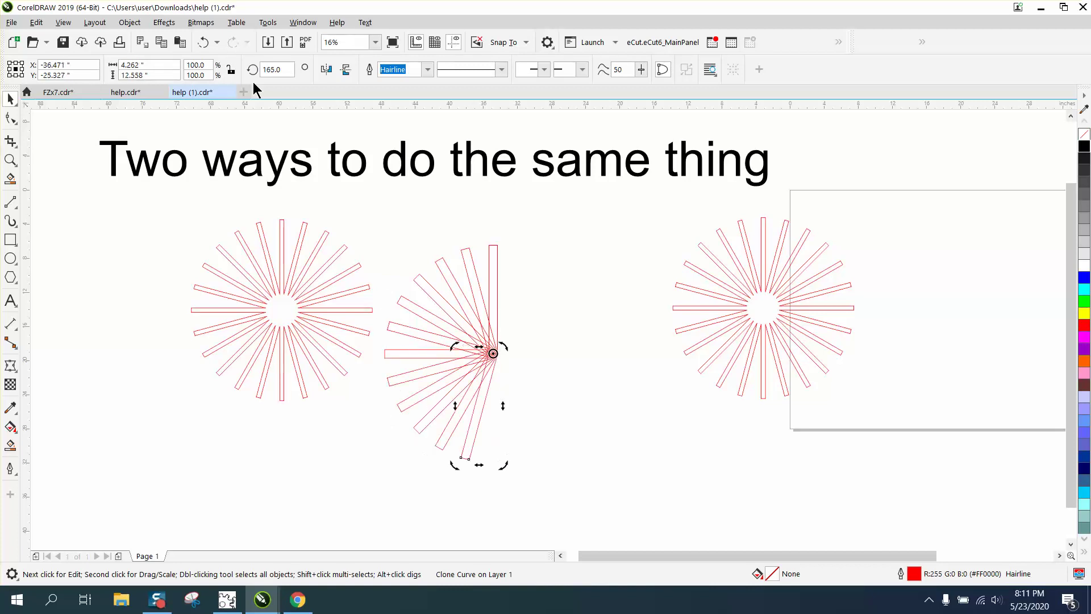
key(ctrl+r)
key(ctrl+r)
key(ctrl+r)
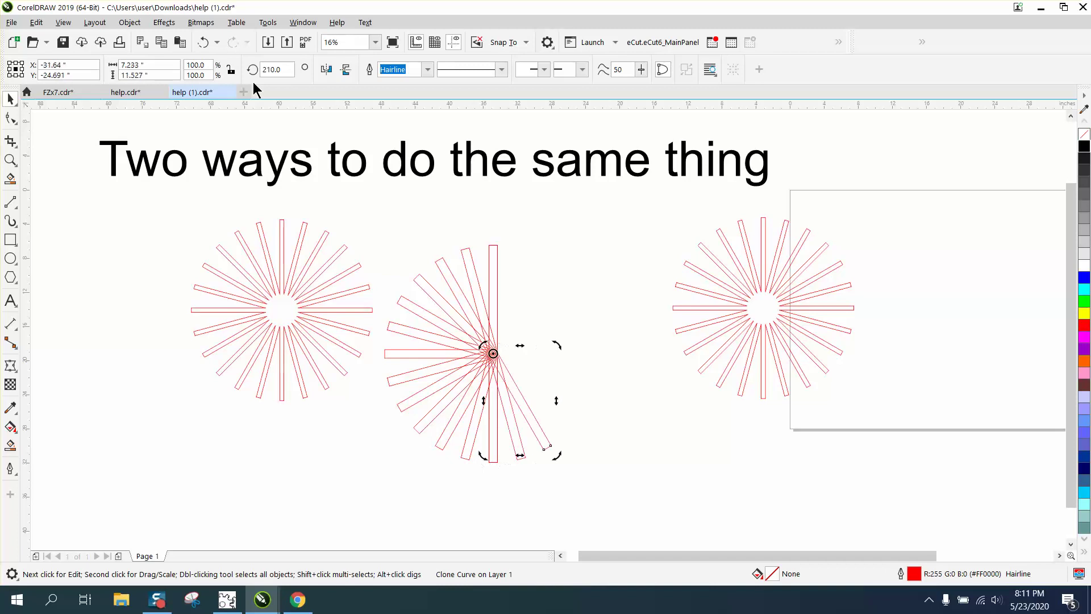
key(ctrl+r)
key(ctrl+r)
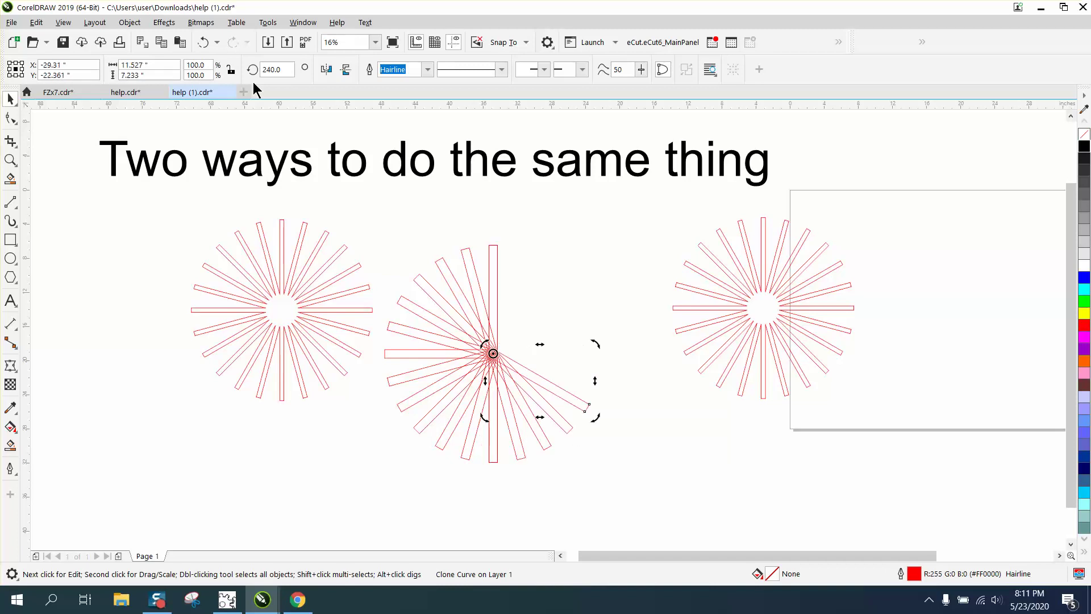
key(ctrl+r)
key(ctrl+r)
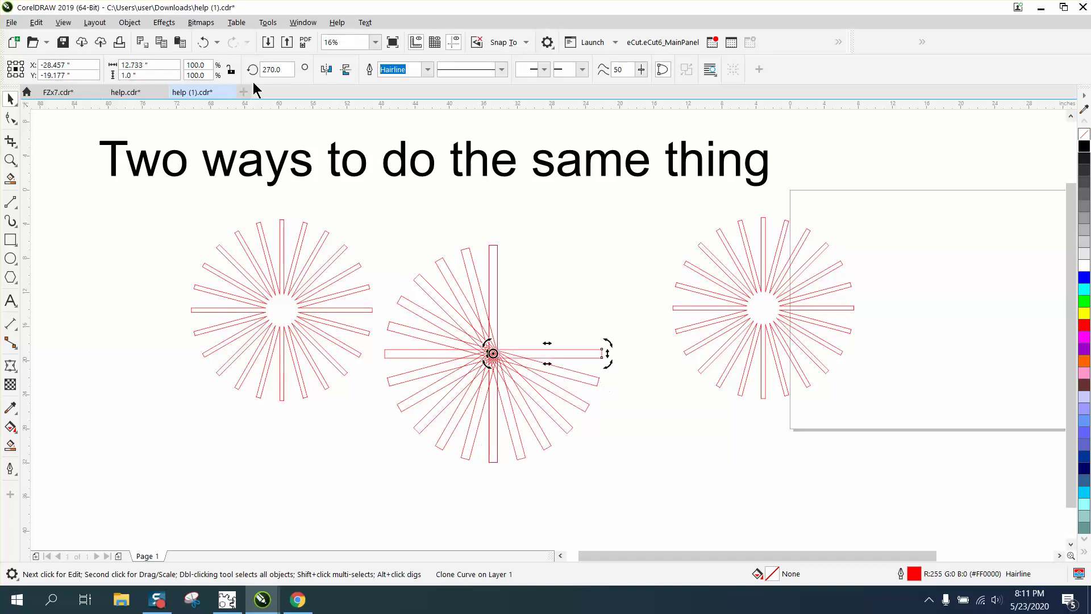
key(ctrl+r)
key(ctrl+r)
key(ctrl+r)
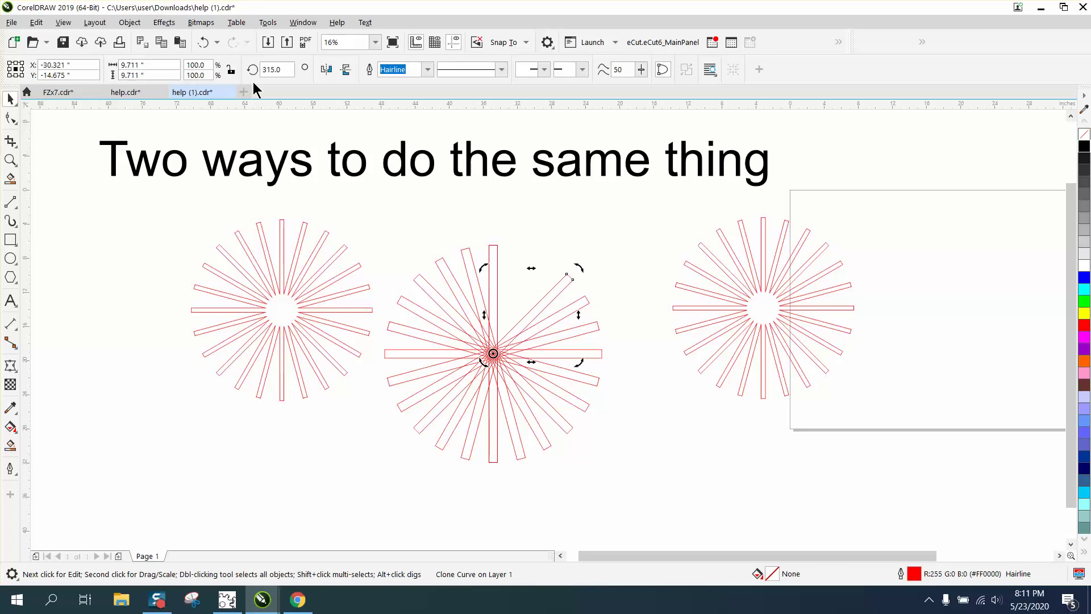
key(ctrl+r)
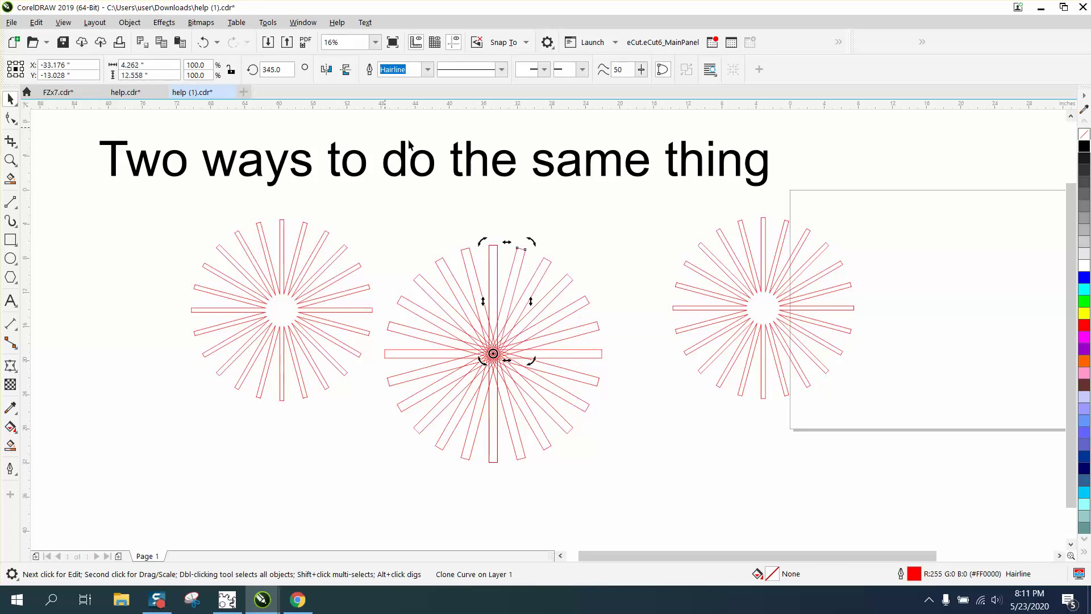
Pull the middle starburst's control bar top node up into a pointed spike.
click(570, 235)
click(499, 252)
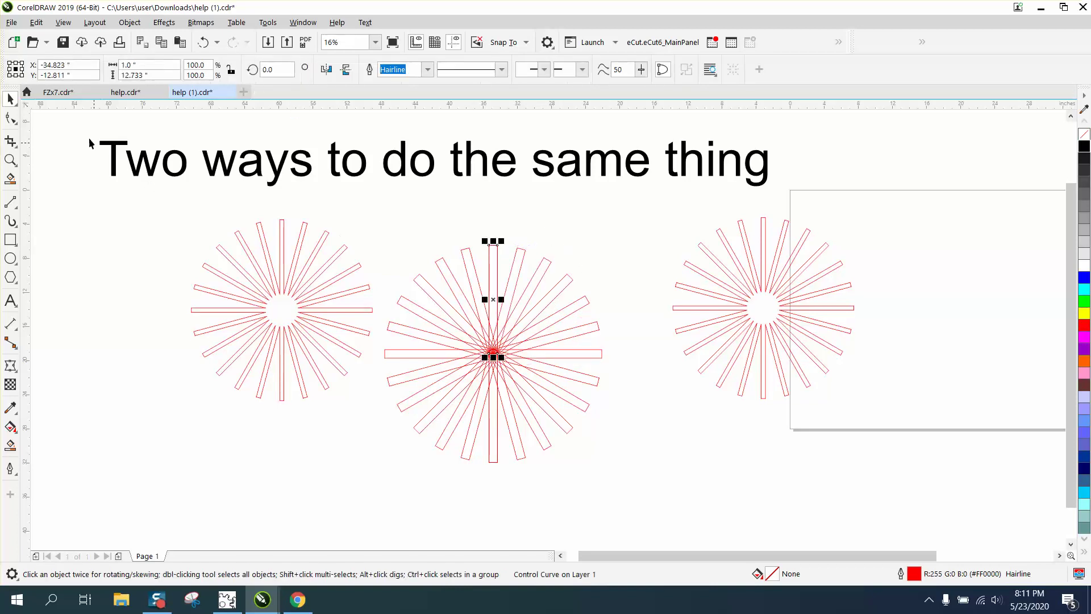
key(F10)
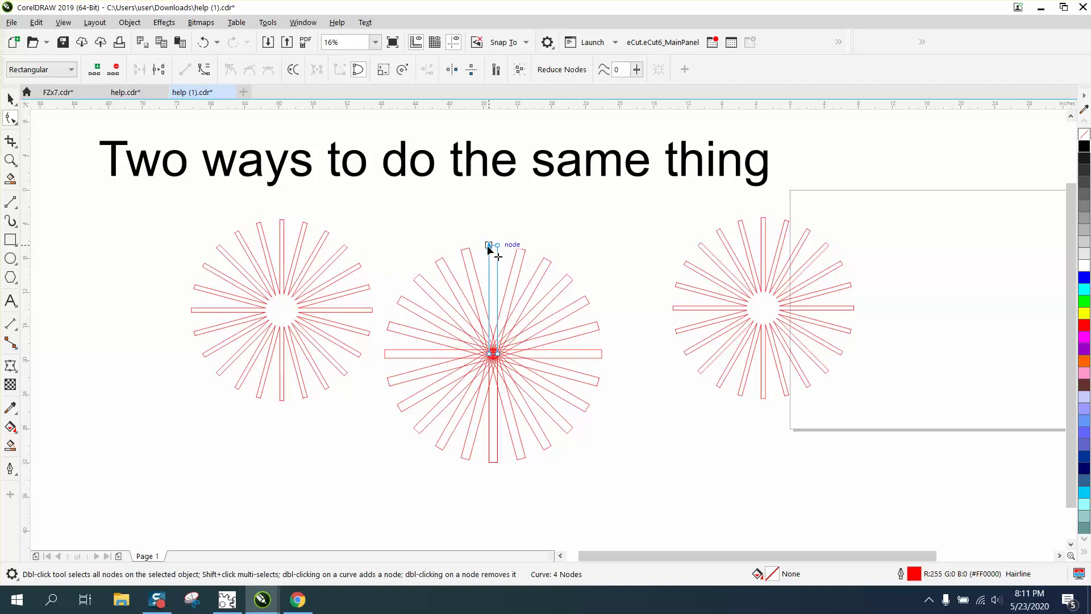
drag(490, 247, 476, 208)
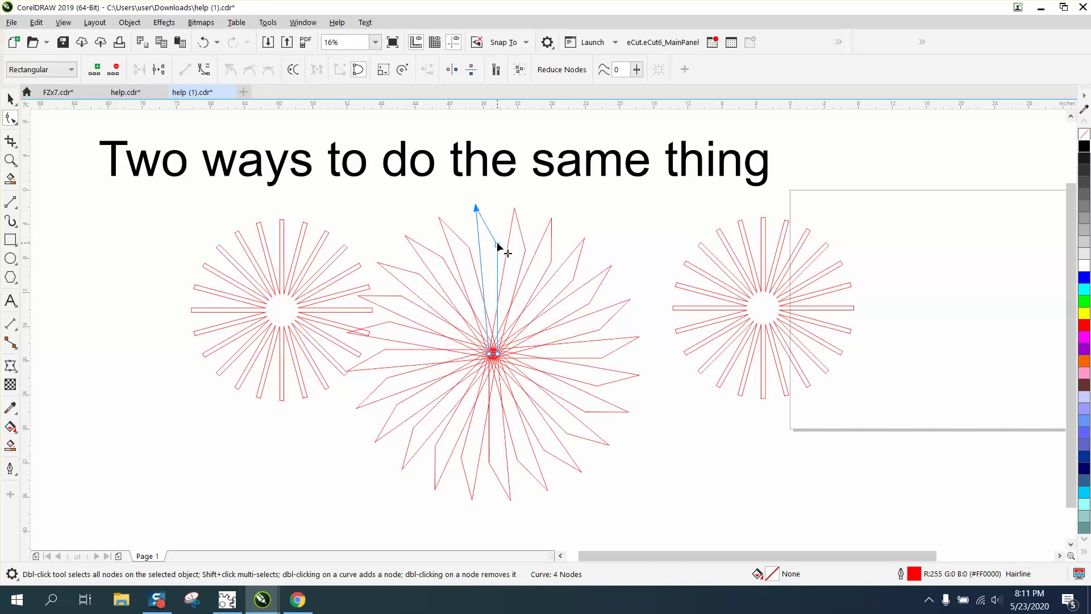
Zoom in and convert the bar's left edge to a curve, bending it smoothly.
click(12, 161)
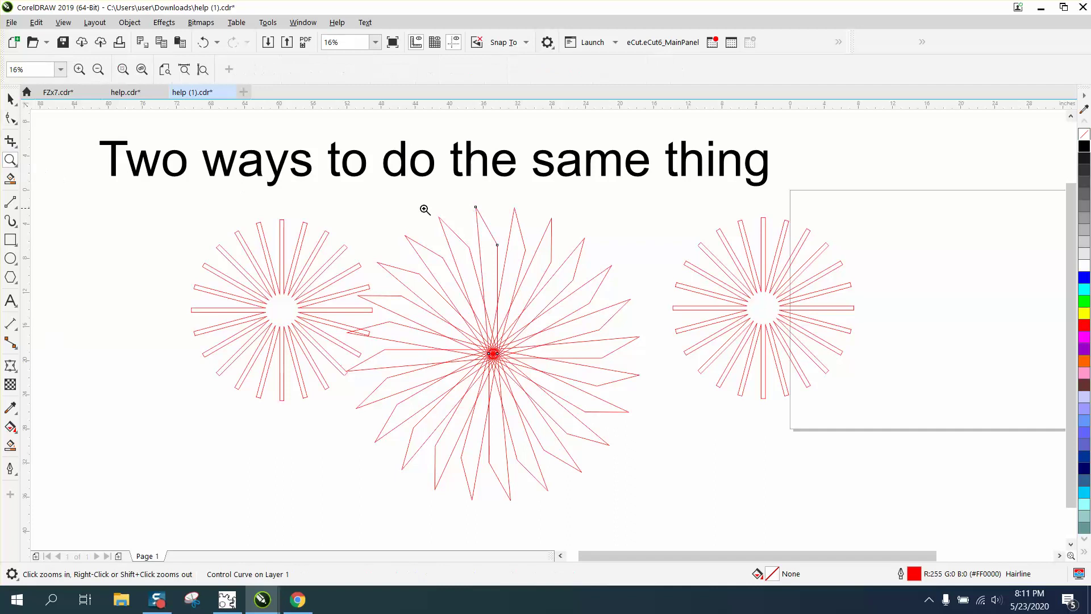
drag(422, 209, 568, 293)
click(12, 120)
click(415, 228)
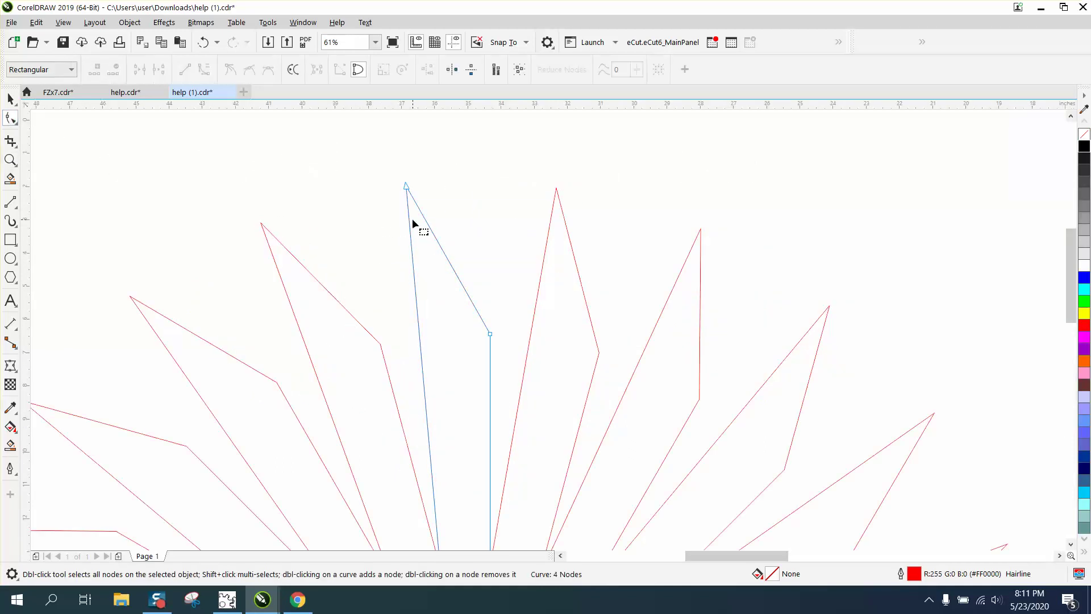
right_click(406, 187)
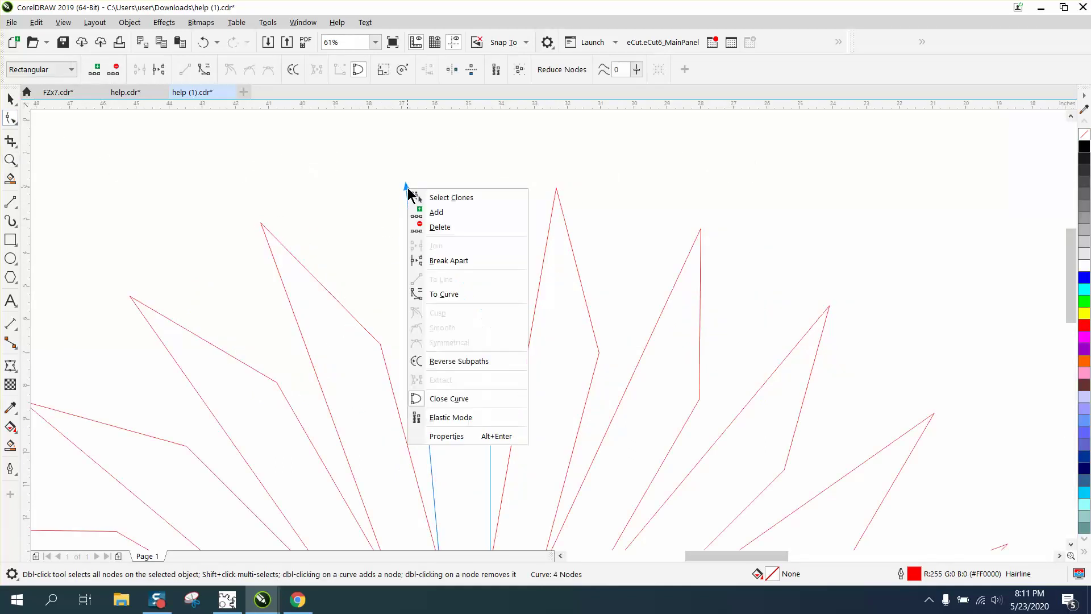
click(445, 294)
drag(424, 375, 381, 195)
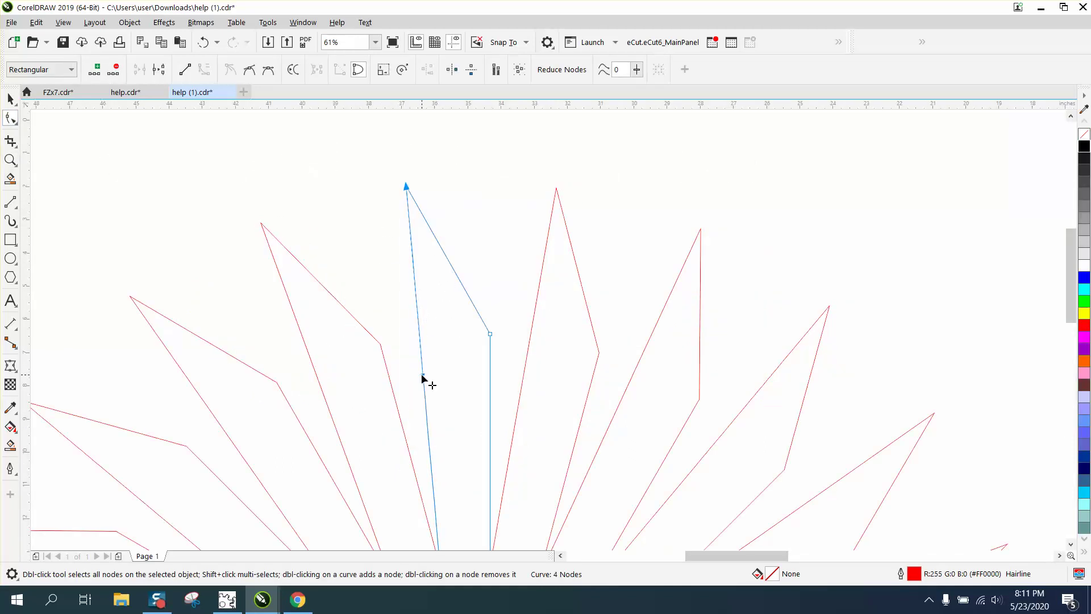
Convert the right edge to a curve and bulge it outward into a petal.
click(492, 337)
right_click(491, 338)
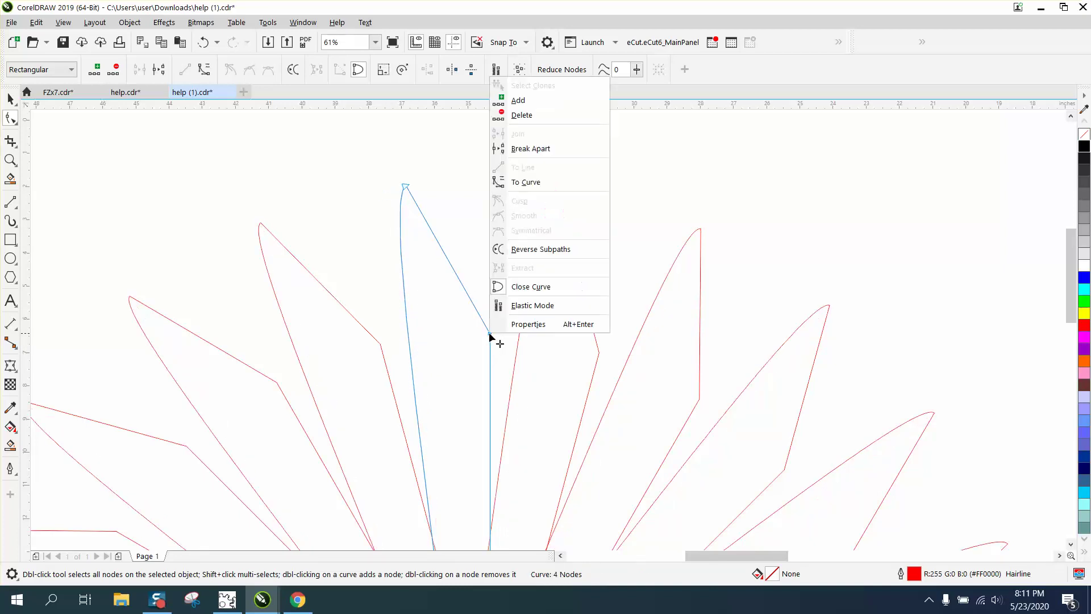
click(524, 183)
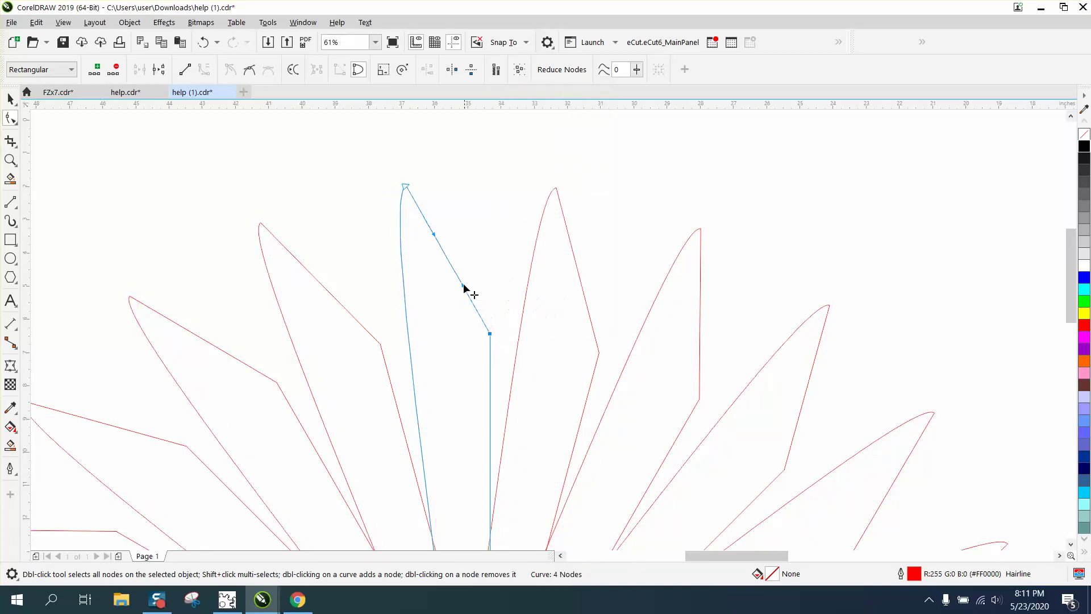
drag(463, 286, 483, 175)
scroll(468, 176, down, 4)
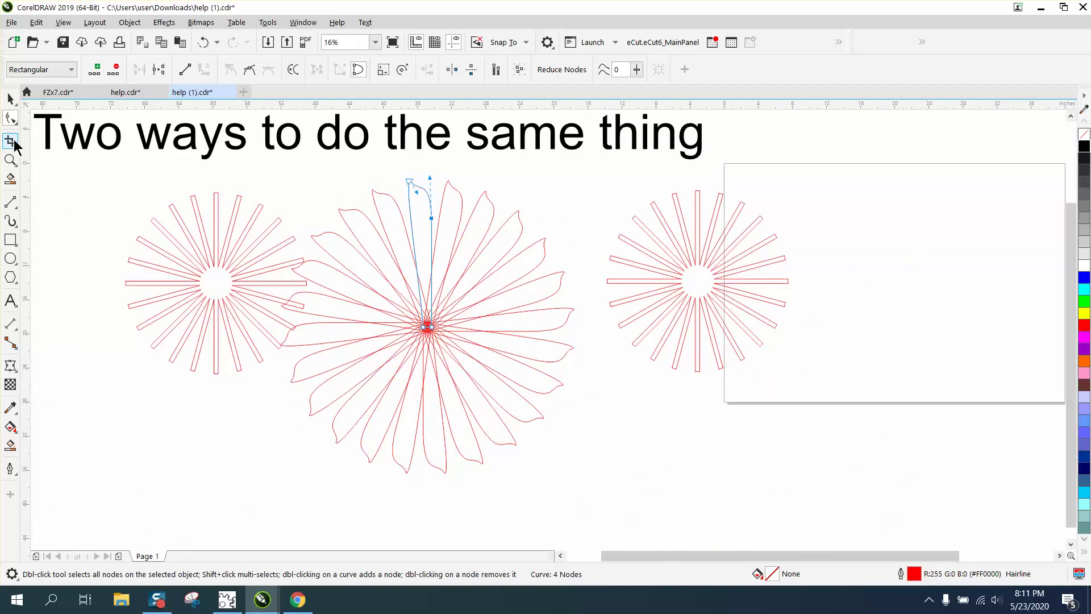
Nudge the left starburst further left with the Pick tool.
click(11, 141)
click(11, 119)
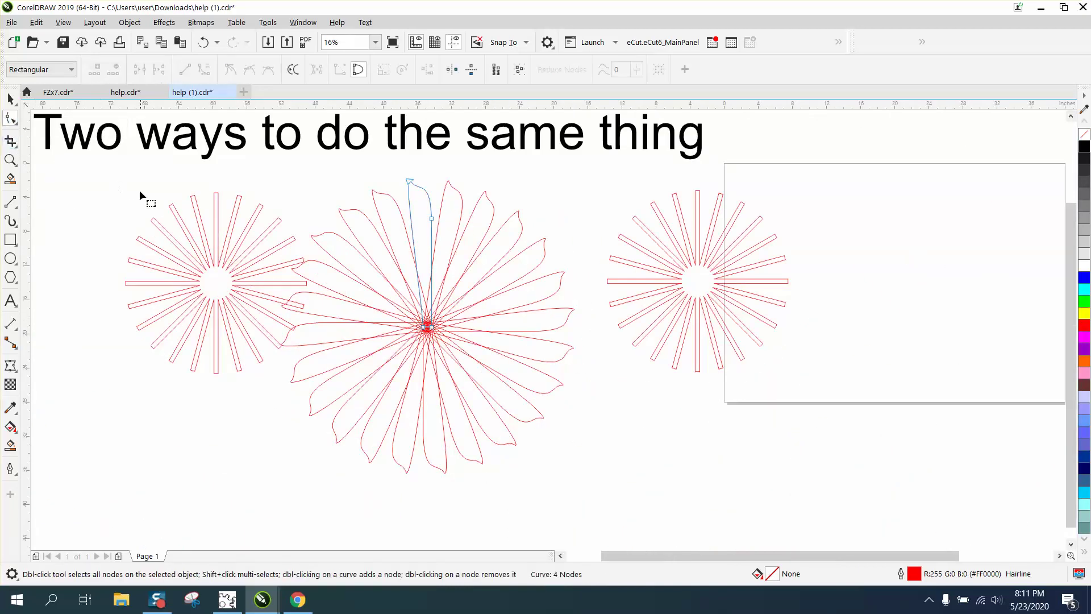
click(14, 103)
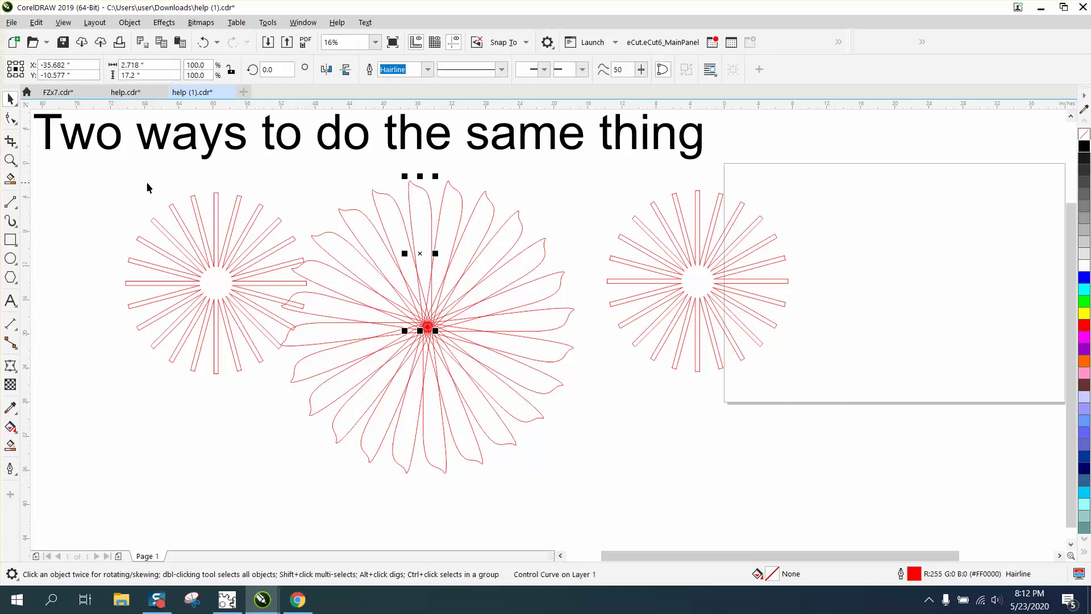
click(293, 365)
drag(241, 298, 232, 301)
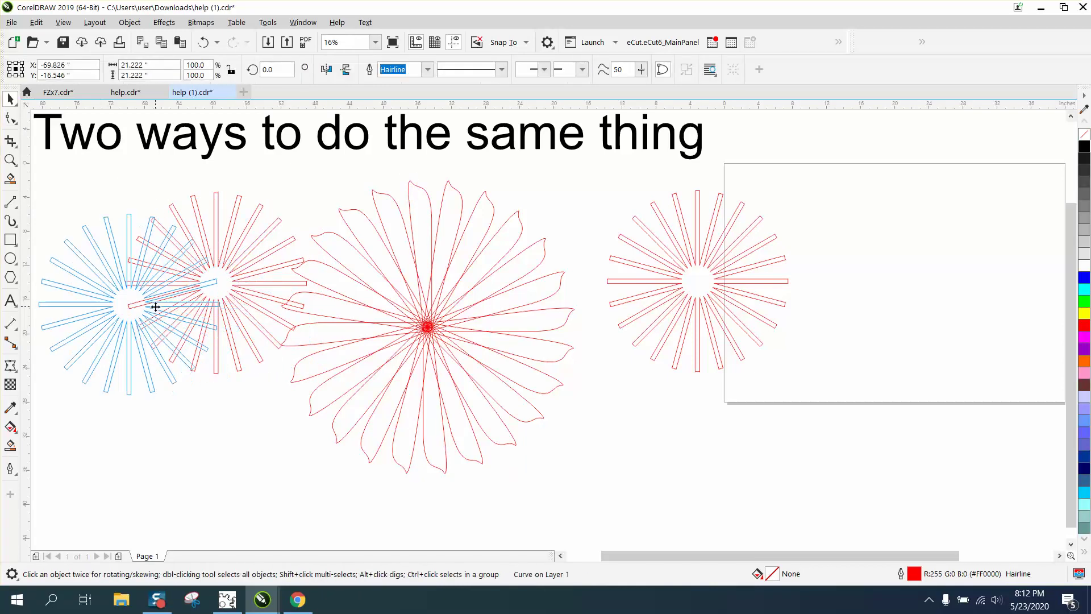
click(266, 173)
Delete the right starburst and drag a copy of the petal flower into its place.
drag(719, 352, 723, 356)
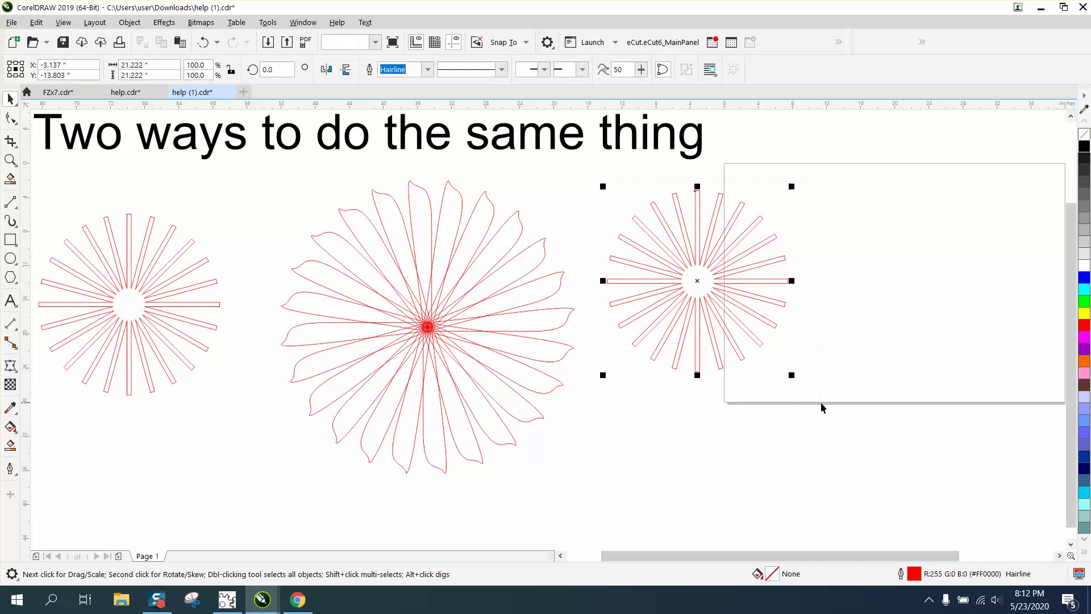
key(Delete)
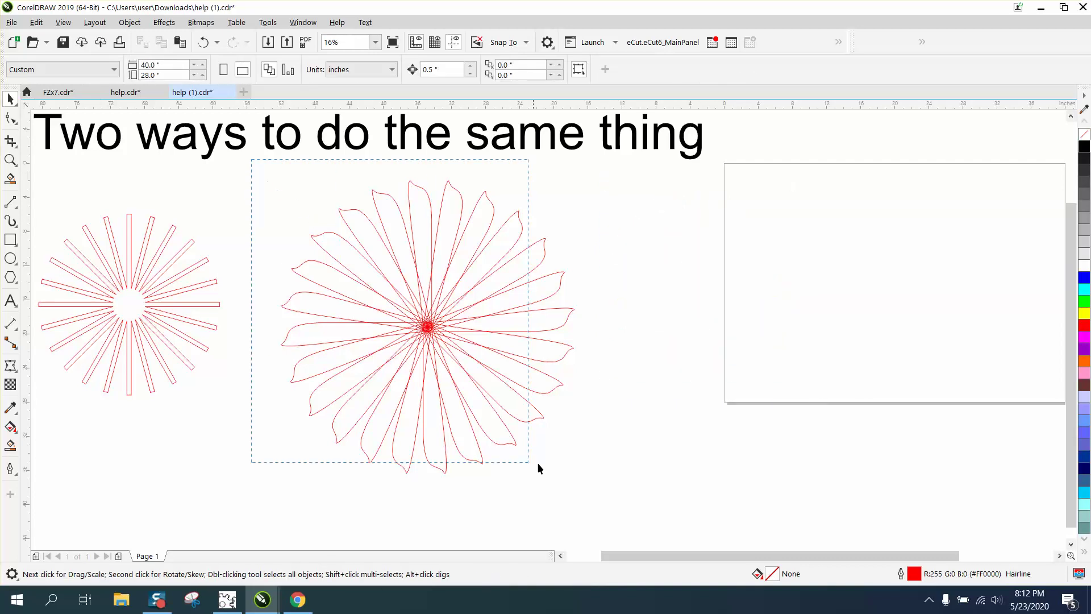
drag(538, 468, 539, 469)
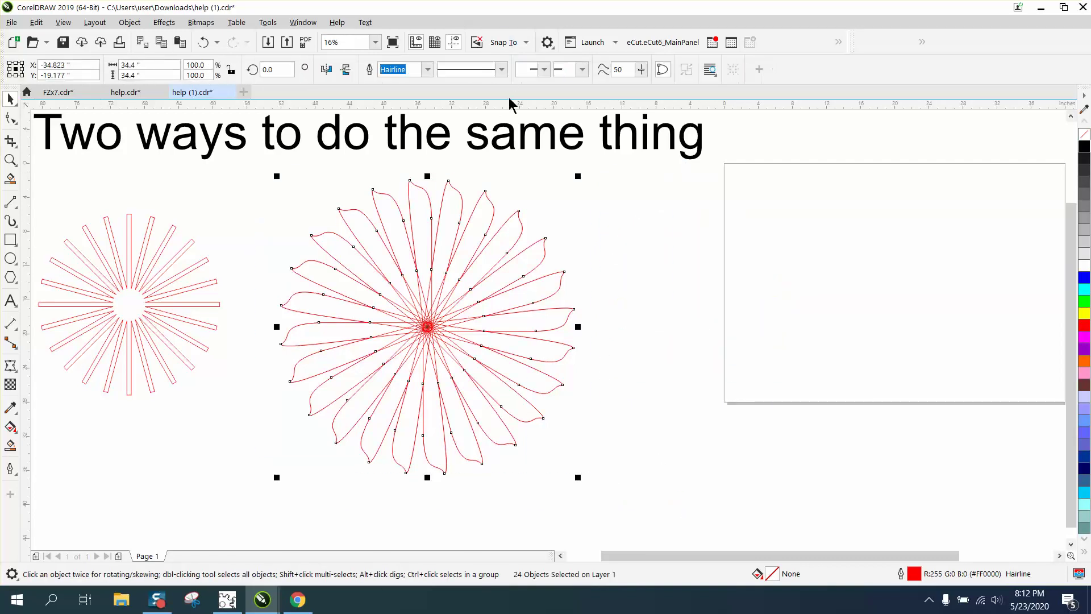
drag(428, 327, 740, 324)
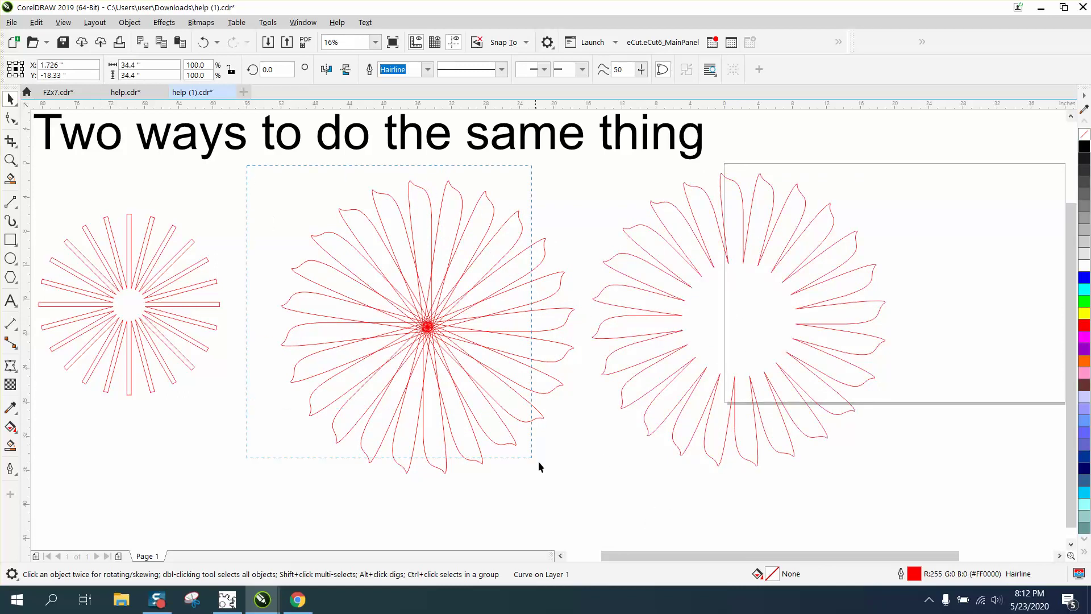
drag(247, 168, 592, 488)
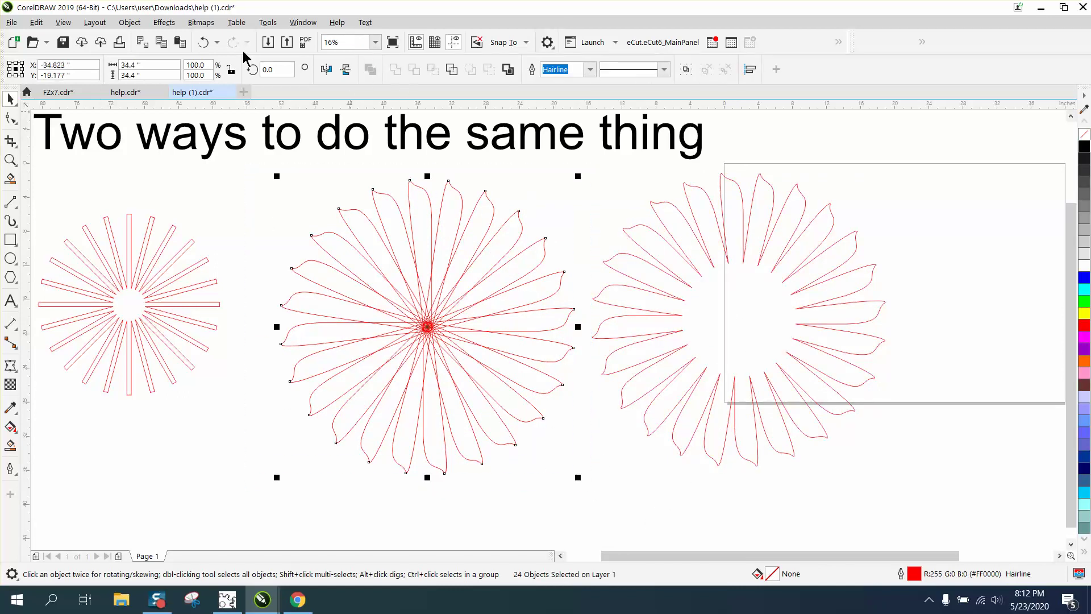
Break the petal clones apart and weld them into one hollow-centred outline.
click(130, 22)
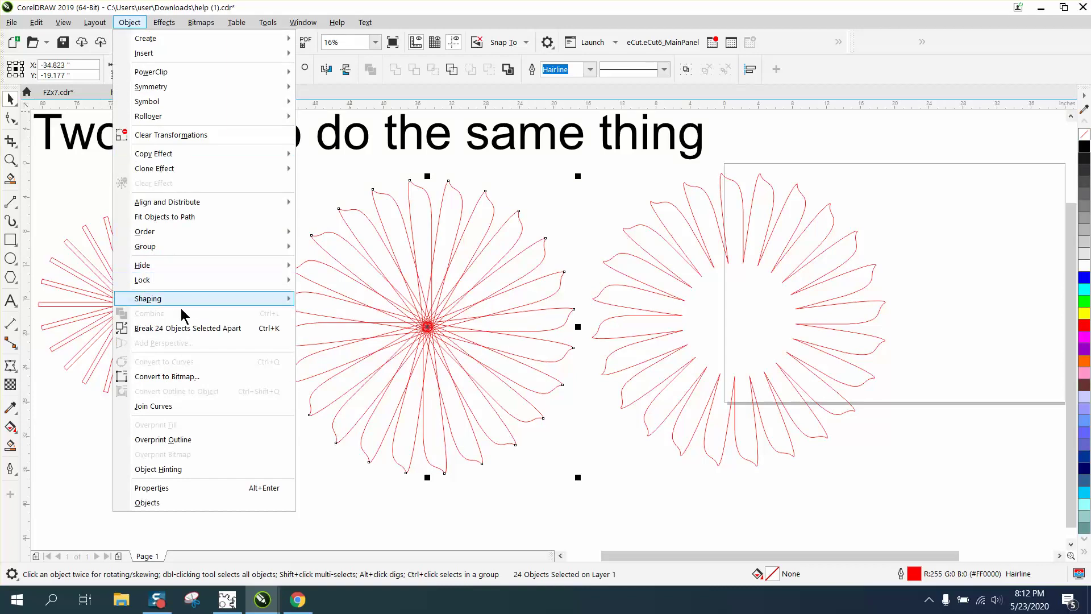
click(188, 328)
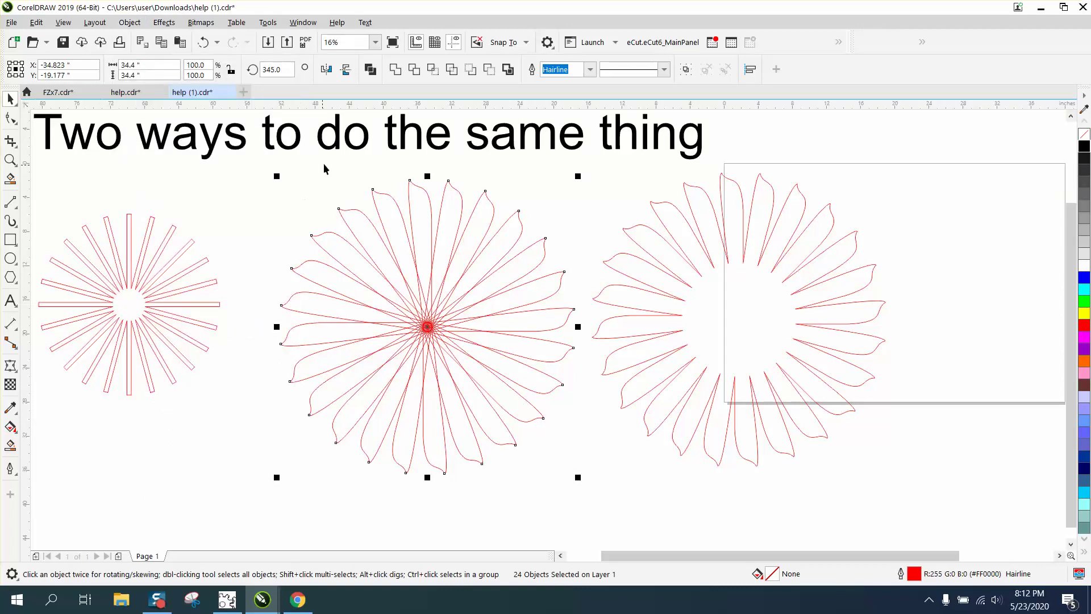
click(396, 72)
click(574, 236)
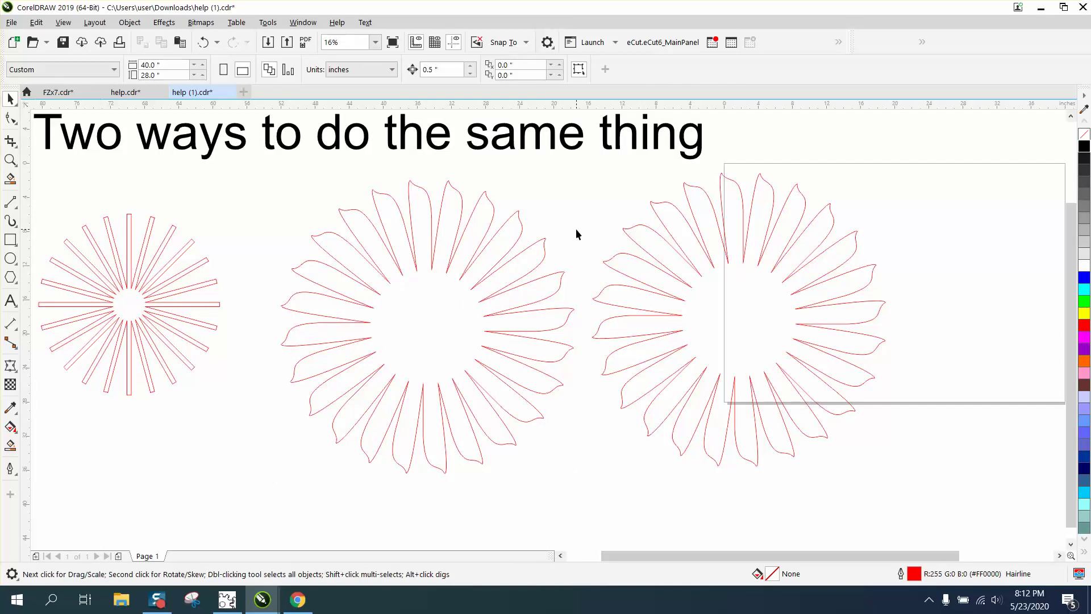